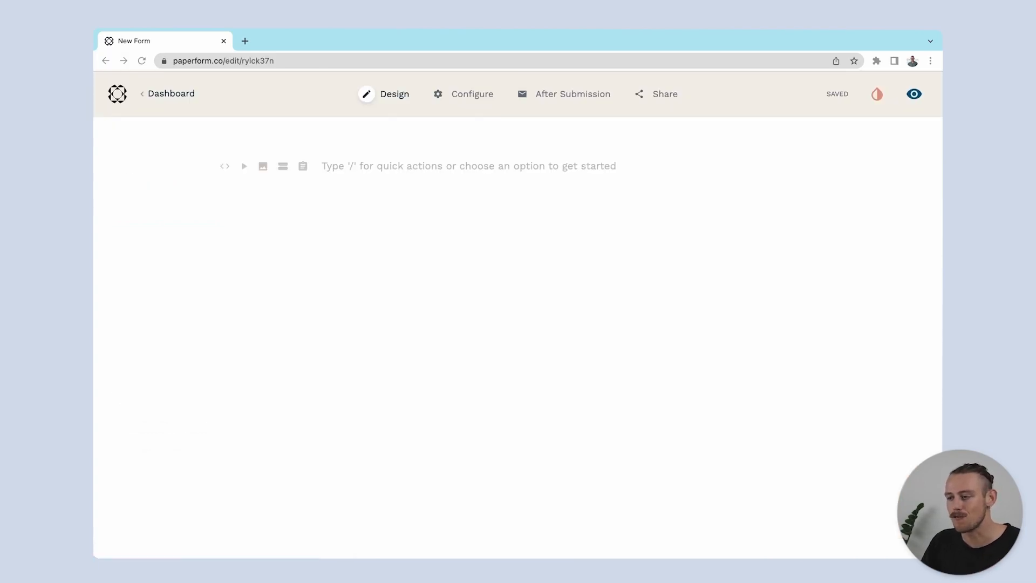
Add the title "Noteable Templates" to the blank form and format it as a centred H1 heading
{"action": "left_click", "coordinate": [389, 166]}
{"action": "type", "text": "Noteable Templates"}
{"action": "key", "text": "super+a"}
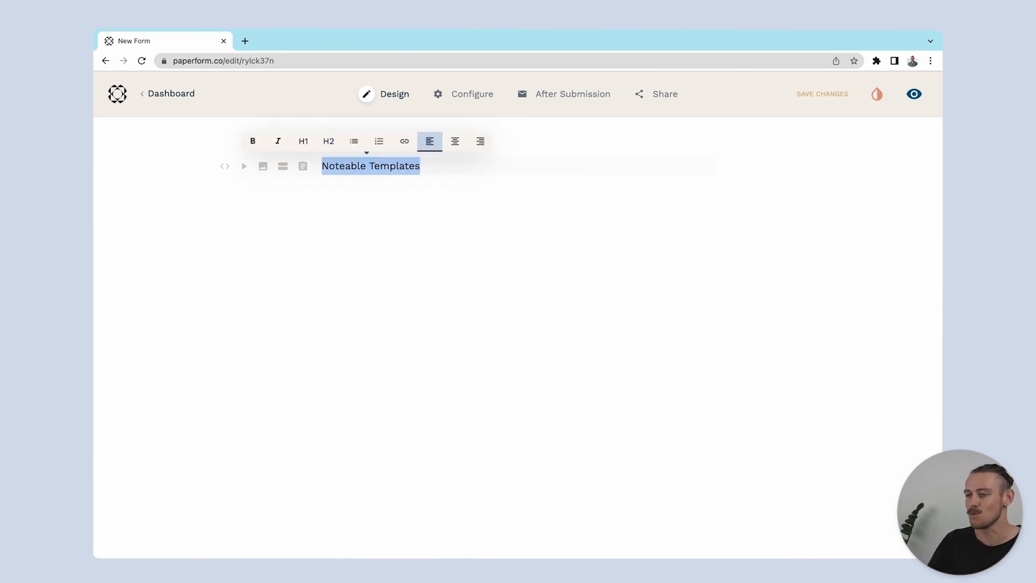
{"action": "left_click", "coordinate": [303, 140]}
{"action": "left_click", "coordinate": [521, 139]}
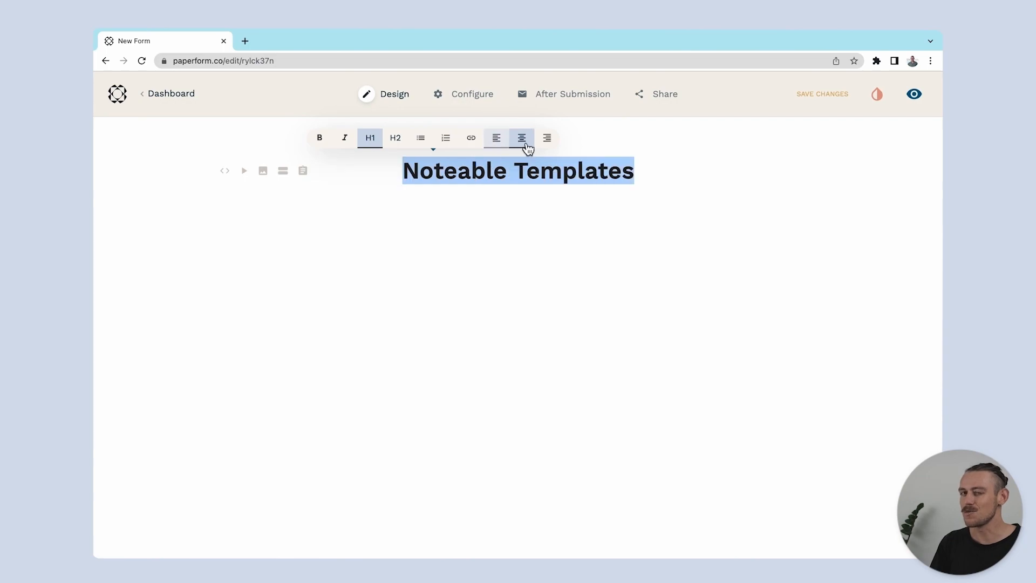
Add the subtitle "Professionaly created Notion Templates" below the title and format it as an H2 heading
{"action": "left_click", "coordinate": [647, 169]}
{"action": "key", "text": "Return"}
{"action": "type", "text": "Pr"}
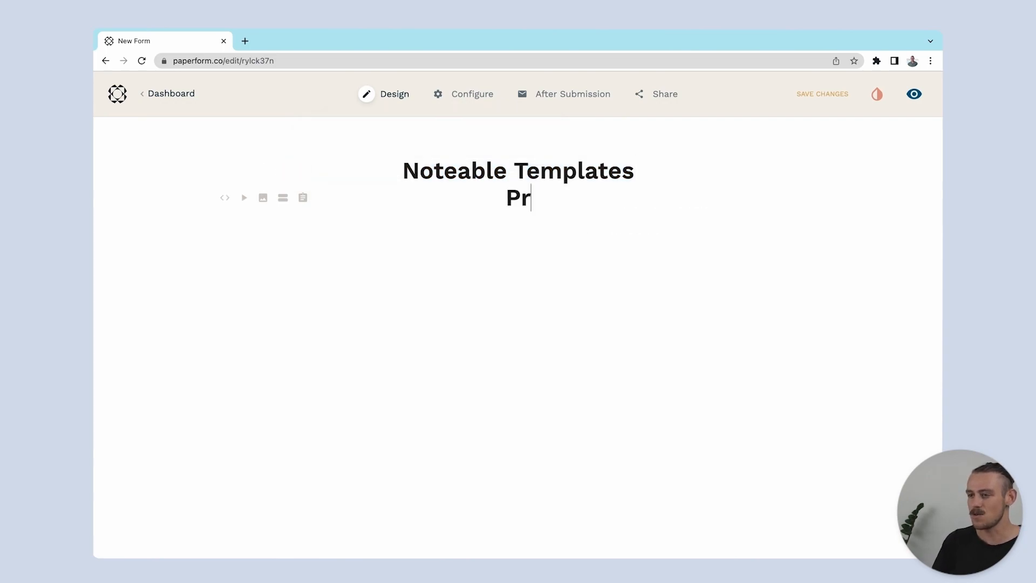
{"action": "type", "text": "ofessionaly created Notion Templates"}
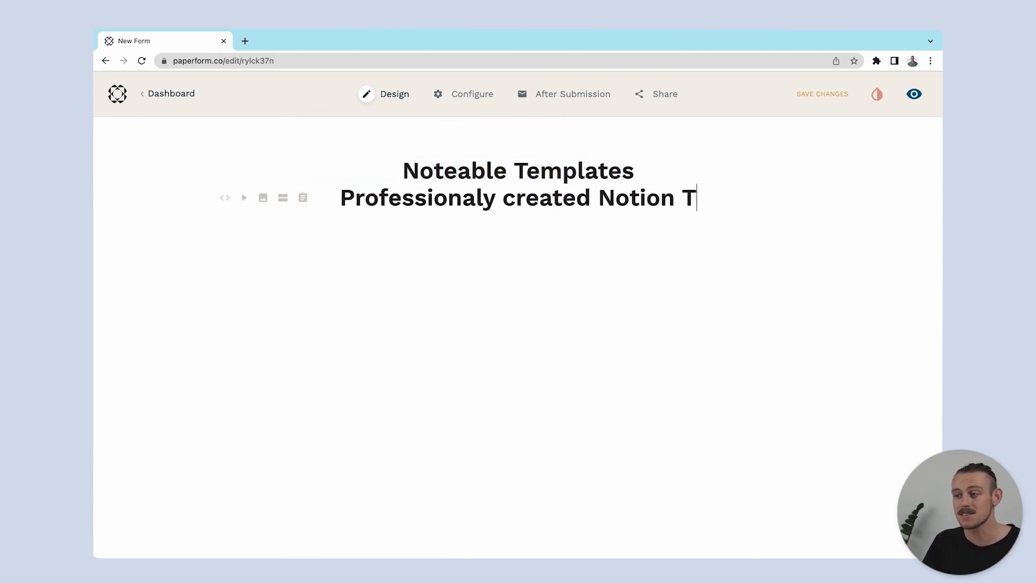
{"action": "left_click_drag", "start_coordinate": [580, 226], "coordinate": [338, 202]}
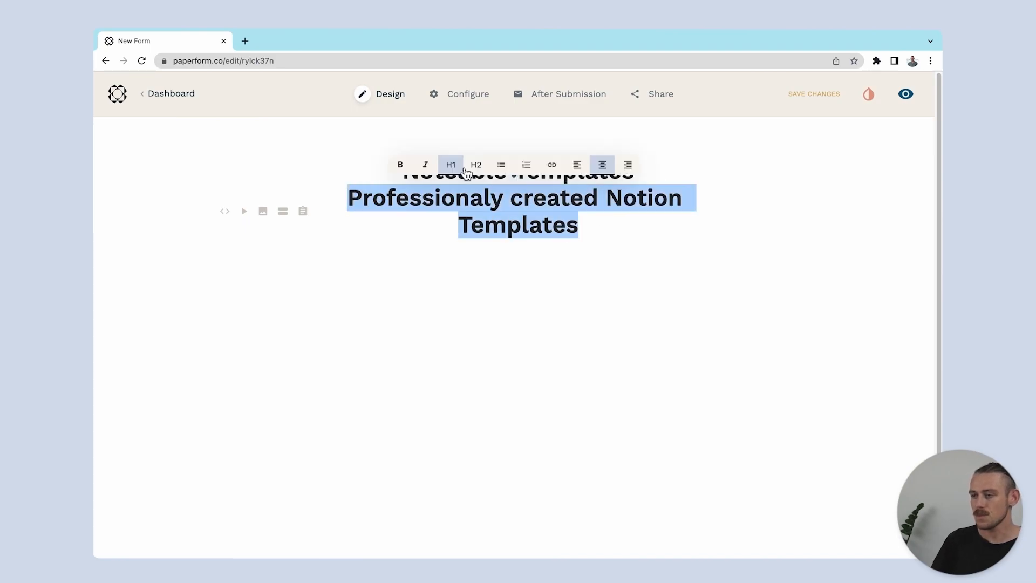
{"action": "left_click", "coordinate": [475, 170]}
Add an "About" heading below the subtitle, leaving a blank line, and paste the marketplace description under it
{"action": "left_click", "coordinate": [560, 224]}
{"action": "key", "text": "Return"}
{"action": "key", "text": "Return"}
{"action": "type", "text": "About"}
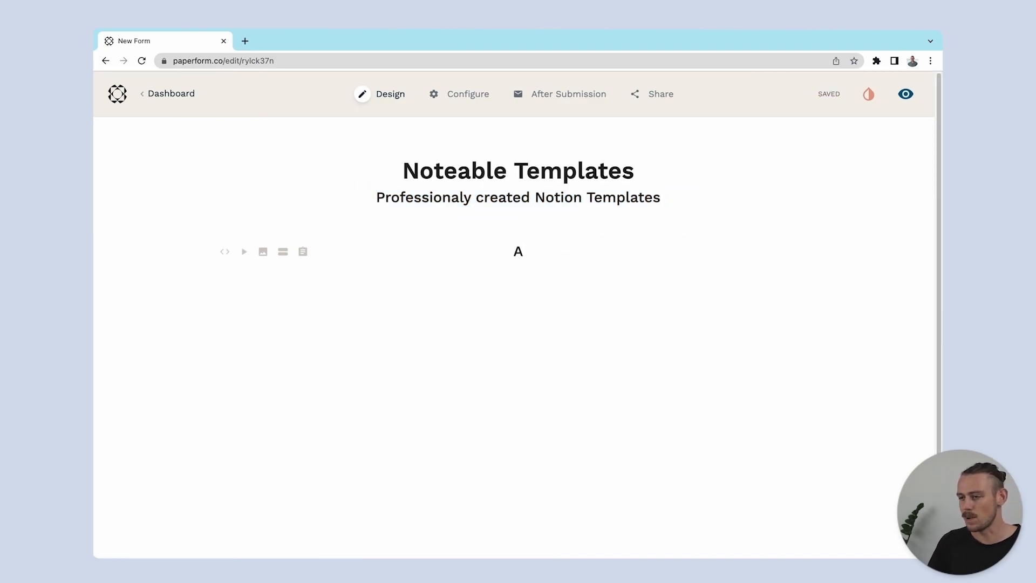
{"action": "key", "text": "Return"}
{"action": "type", "text": "A curated marketplace of premium Notion templates to help startups, freelancers, students, and everyone in between get the most out of Notion."}
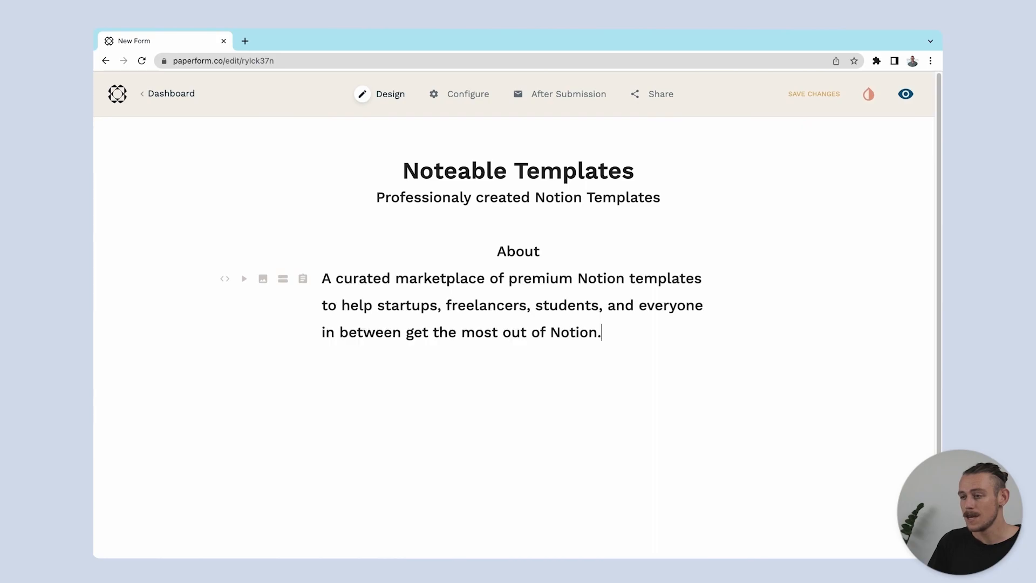
Change the About description from H2 to centred body text
{"action": "left_click_drag", "start_coordinate": [629, 333], "coordinate": [322, 276]}
{"action": "left_click", "coordinate": [480, 242]}
{"action": "left_click", "coordinate": [599, 250]}
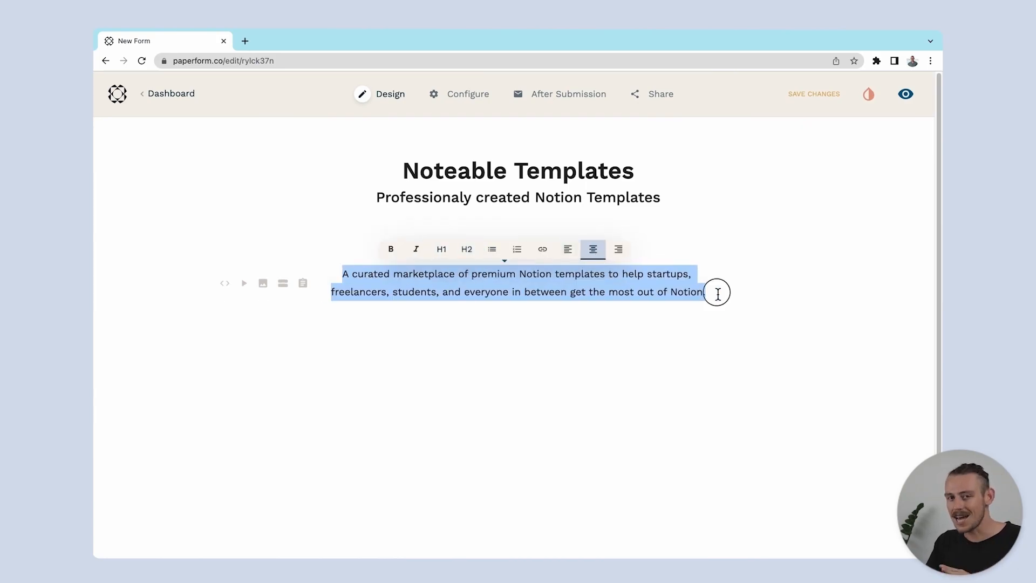
Add a "Subscription" heading below the About text and paste the Premium subscription description under it
{"action": "left_click", "coordinate": [717, 293]}
{"action": "key", "text": "Return"}
{"action": "type", "text": "Subscription"}
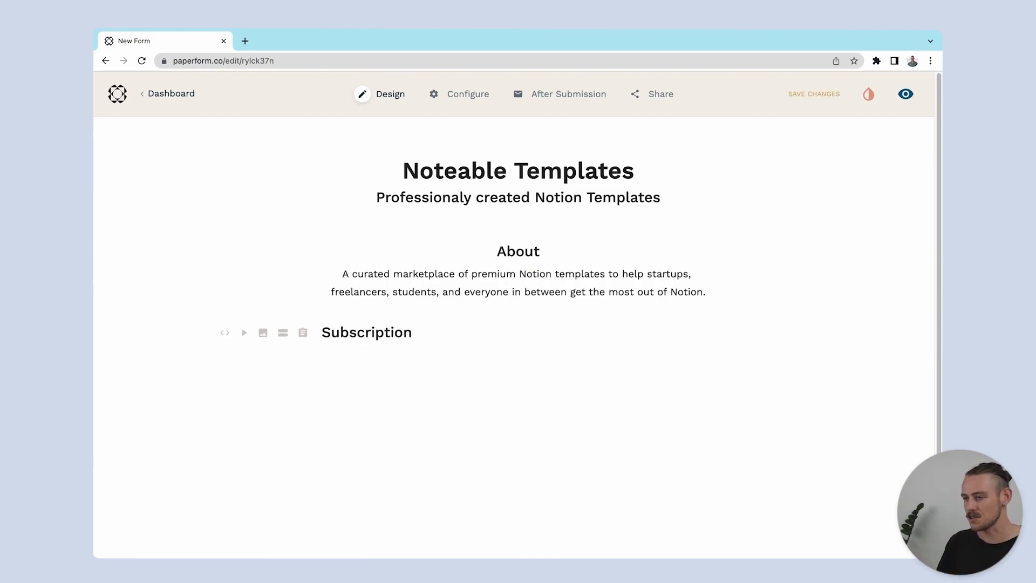
{"action": "key", "text": "Return"}
{"action": "type", "text": "We release new Notion templates weekly and with the Premium subscription you will have access to all templates for a small monthly price."}
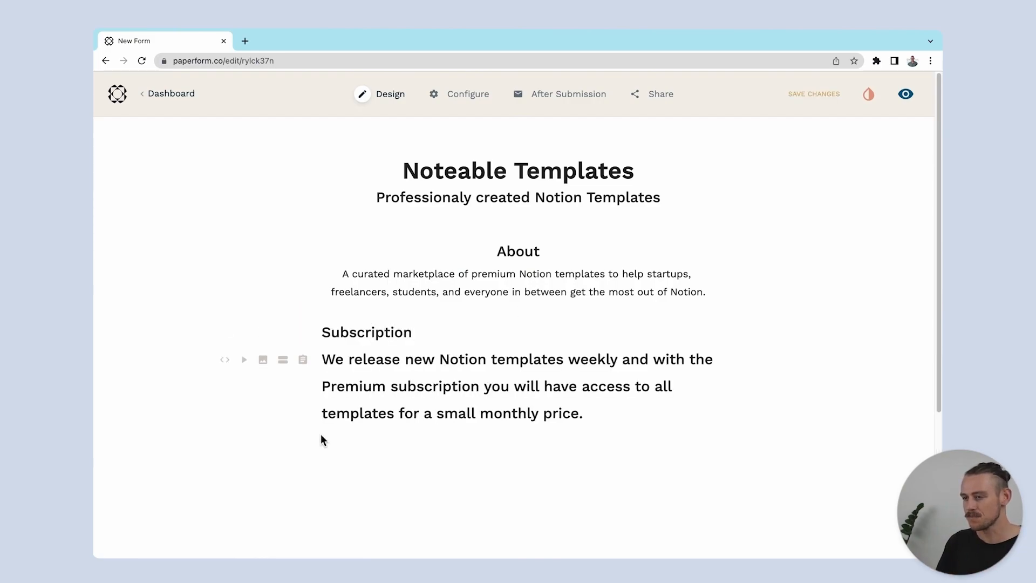
Centre the Subscription heading and turn its description into centred body text
{"action": "left_click_drag", "start_coordinate": [415, 334], "coordinate": [321, 333]}
{"action": "left_click", "coordinate": [450, 305]}
{"action": "left_click_drag", "start_coordinate": [606, 426], "coordinate": [318, 361]}
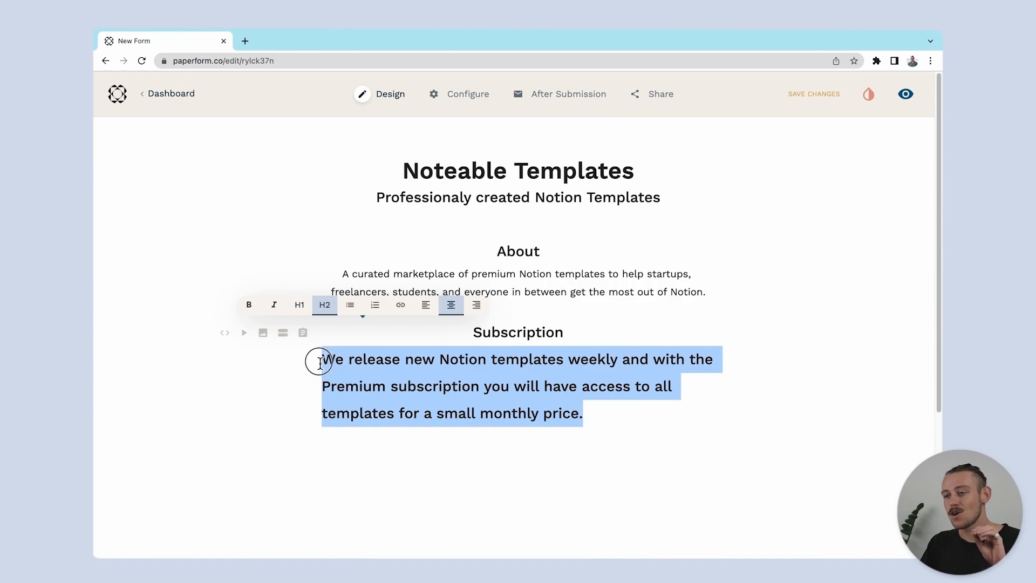
{"action": "left_click", "coordinate": [472, 330]}
{"action": "left_click", "coordinate": [598, 330]}
{"action": "left_click", "coordinate": [703, 373]}
Insert a Products question below the subscription text and title it "Templates"
{"action": "key", "text": "Return"}
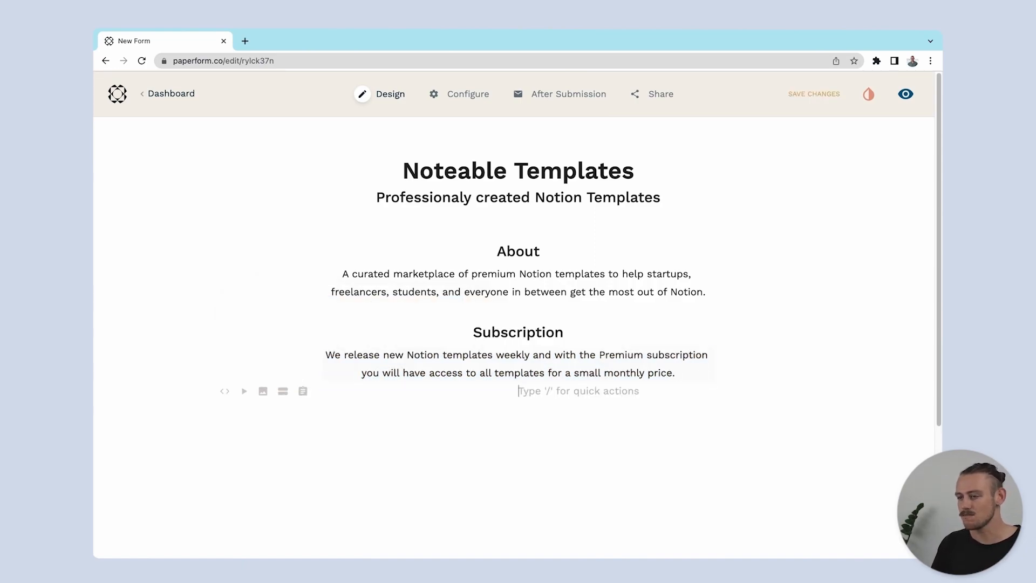
{"action": "type", "text": "/"}
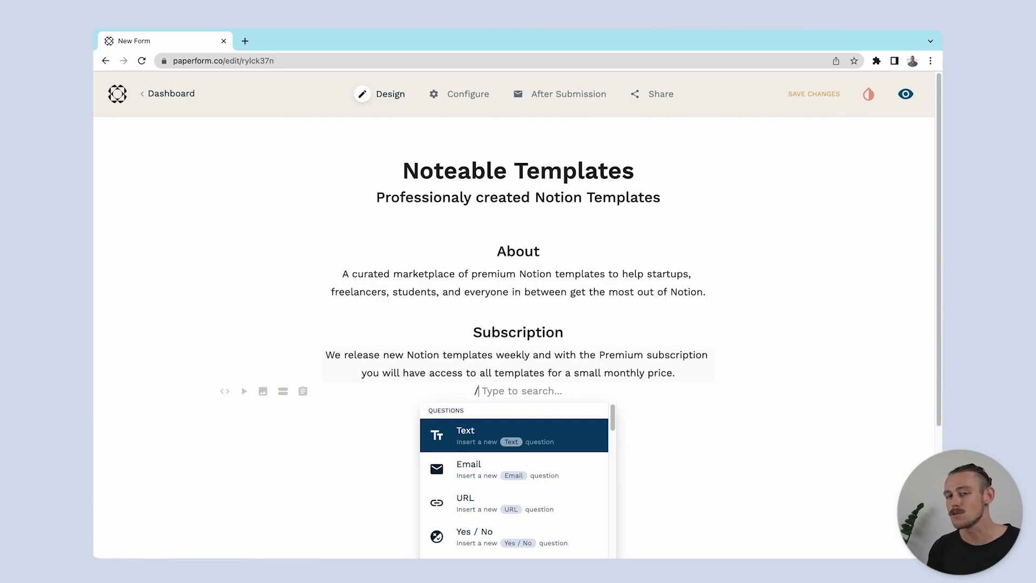
{"action": "type", "text": "product"}
{"action": "key", "text": "Return"}
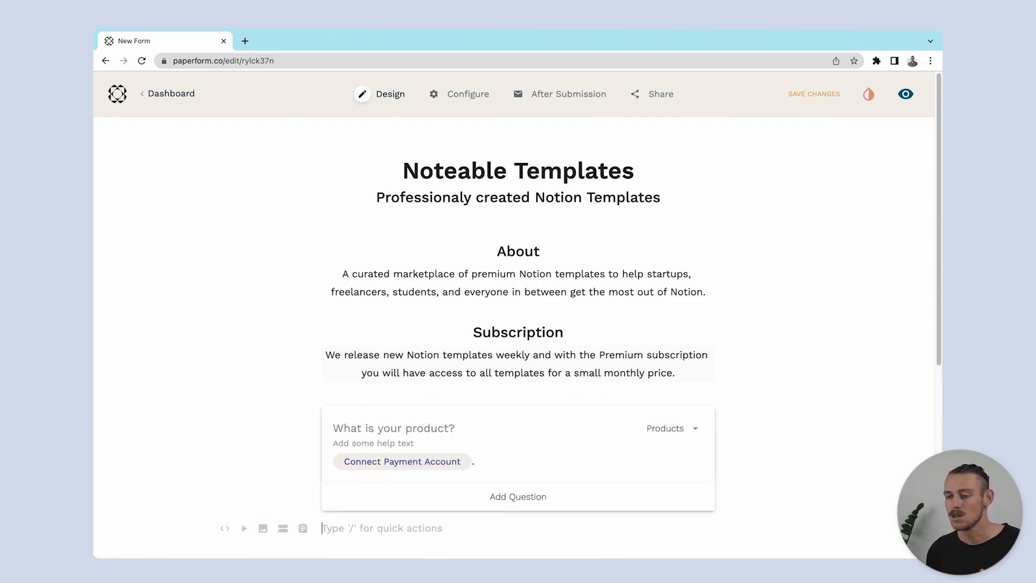
{"action": "left_click", "coordinate": [477, 428]}
{"action": "type", "text": "Templates"}
In the Templates question's configuration, name the first product "CRM Template" and add its image
{"action": "left_click", "coordinate": [779, 428]}
{"action": "left_click", "coordinate": [507, 155]}
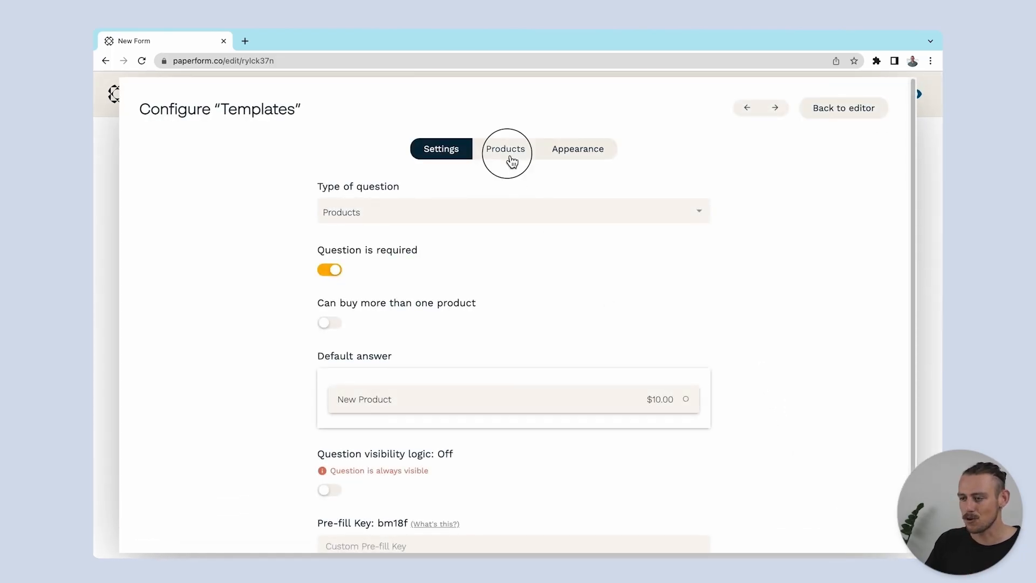
{"action": "left_click", "coordinate": [532, 260]}
{"action": "type", "text": "CRM T"}
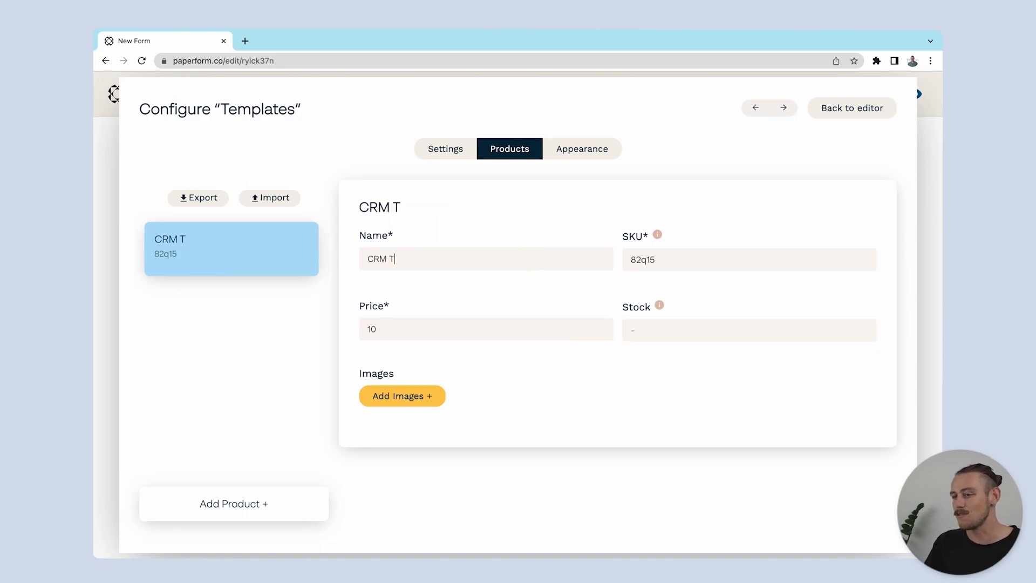
{"action": "type", "text": "emplates"}
{"action": "key", "text": "BackSpace"}
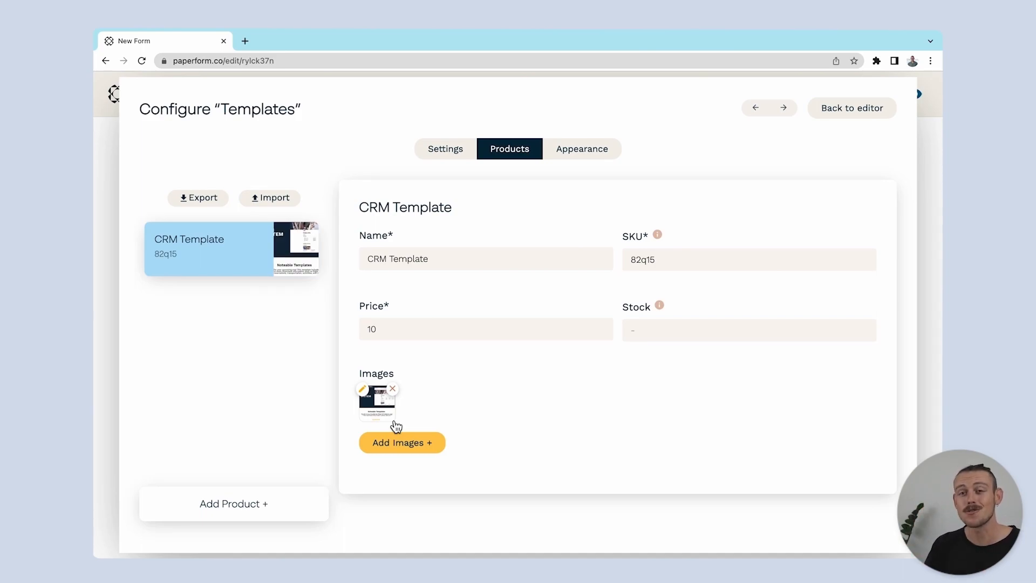
Add a second product named "Travel Itinerary Template" with its image
{"action": "left_click", "coordinate": [266, 504]}
{"action": "left_click", "coordinate": [436, 262]}
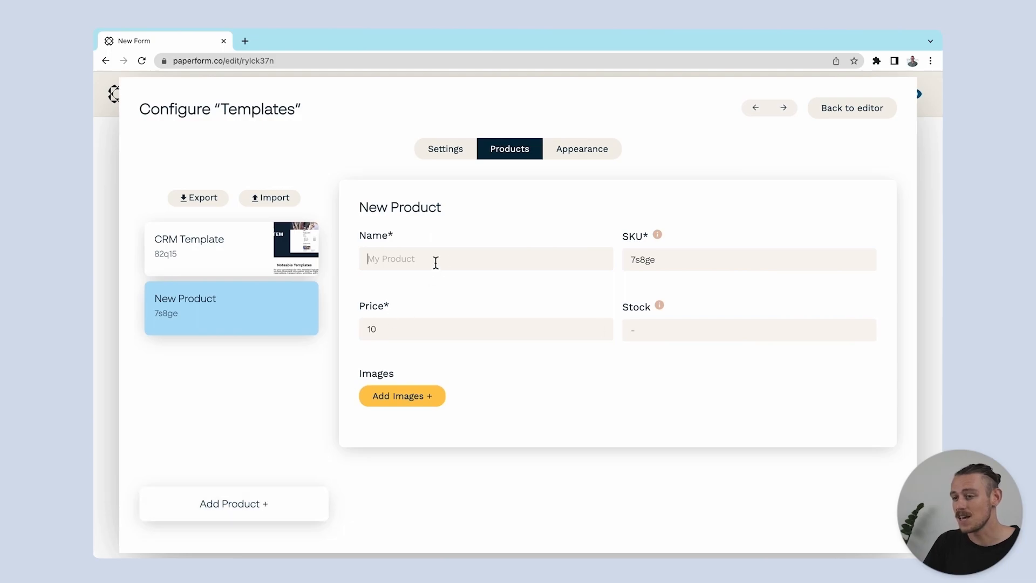
{"action": "type", "text": "Travel Itinerary"}
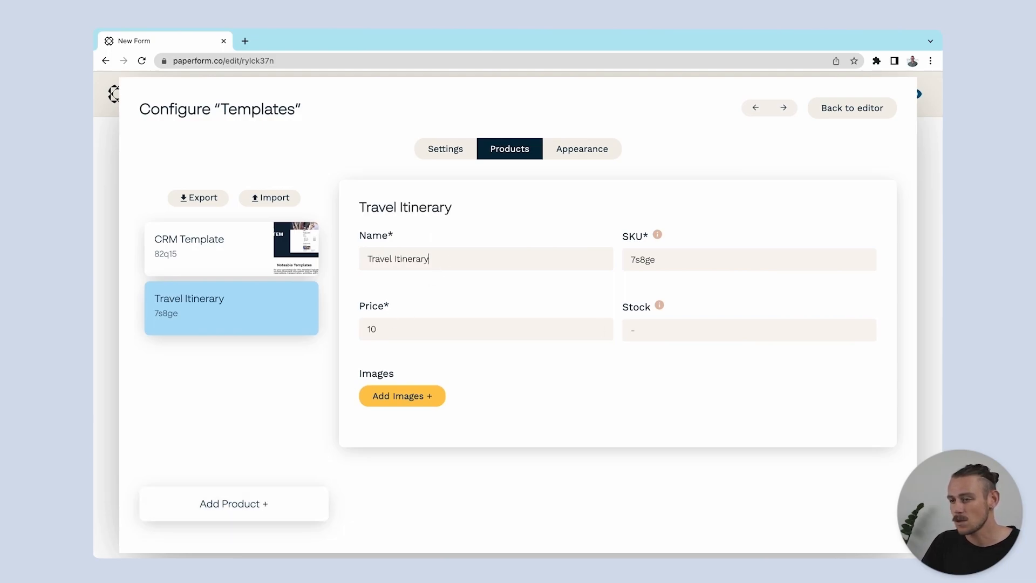
{"action": "type", "text": " Template"}
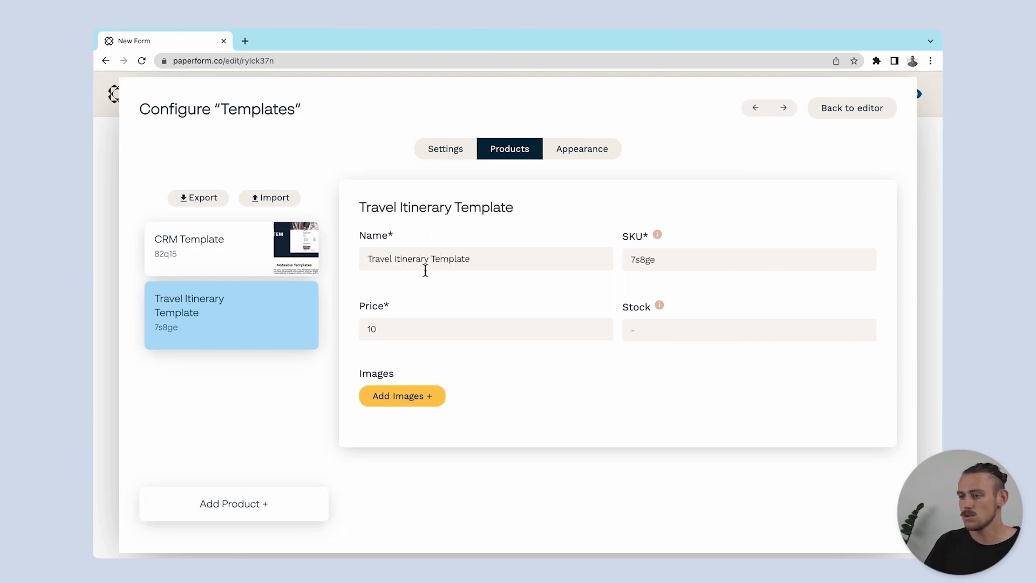
{"action": "left_click", "coordinate": [420, 405]}
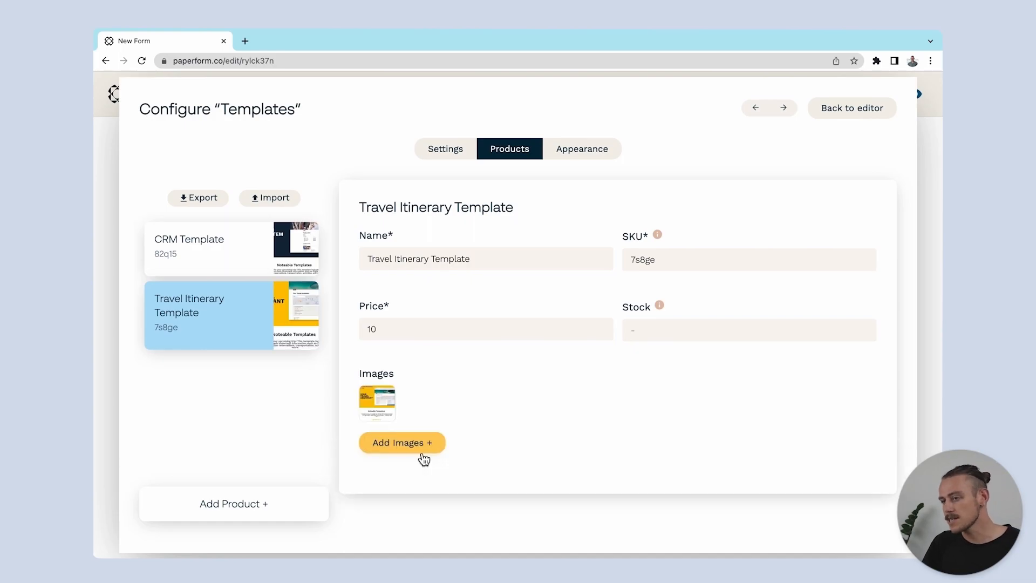
Add a third product named "Portfolio Template" with its image
{"action": "left_click", "coordinate": [300, 501]}
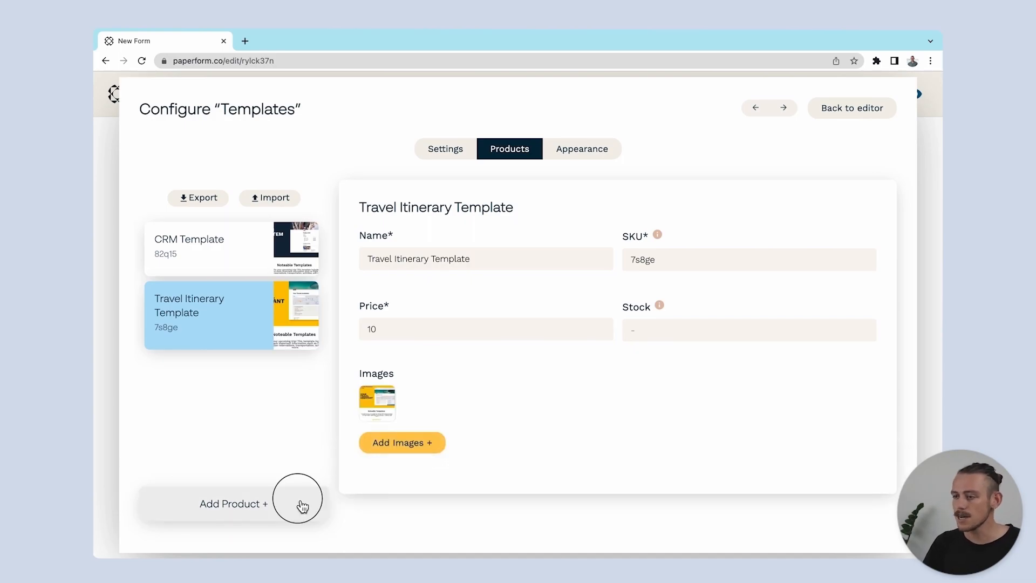
{"action": "left_click", "coordinate": [429, 260]}
{"action": "type", "text": "Po"}
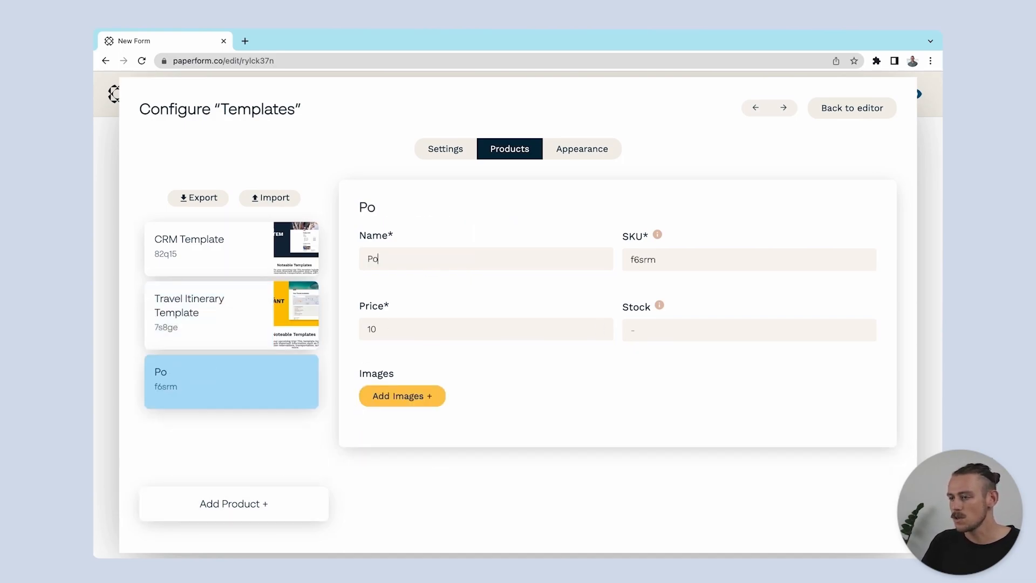
{"action": "type", "text": "rtfolio Template"}
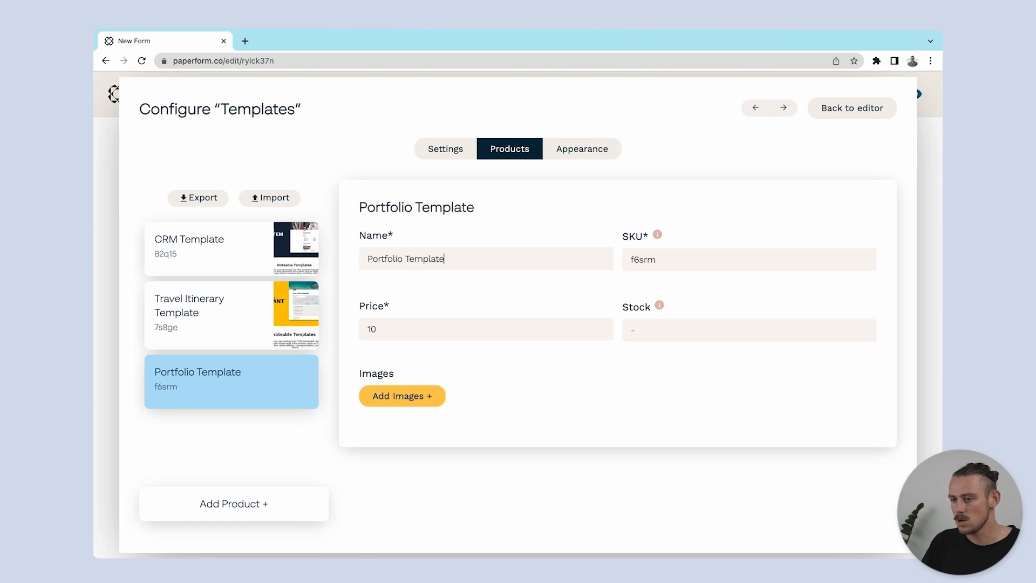
{"action": "left_click", "coordinate": [418, 396]}
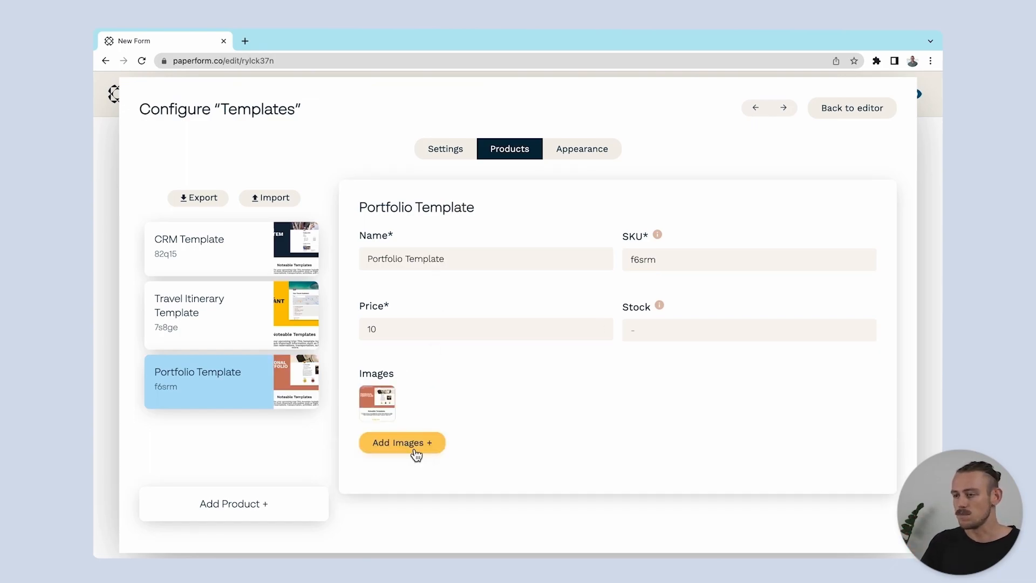
Try the Card layout for the products, and settle on the Gallery layout
{"action": "left_click", "coordinate": [578, 157]}
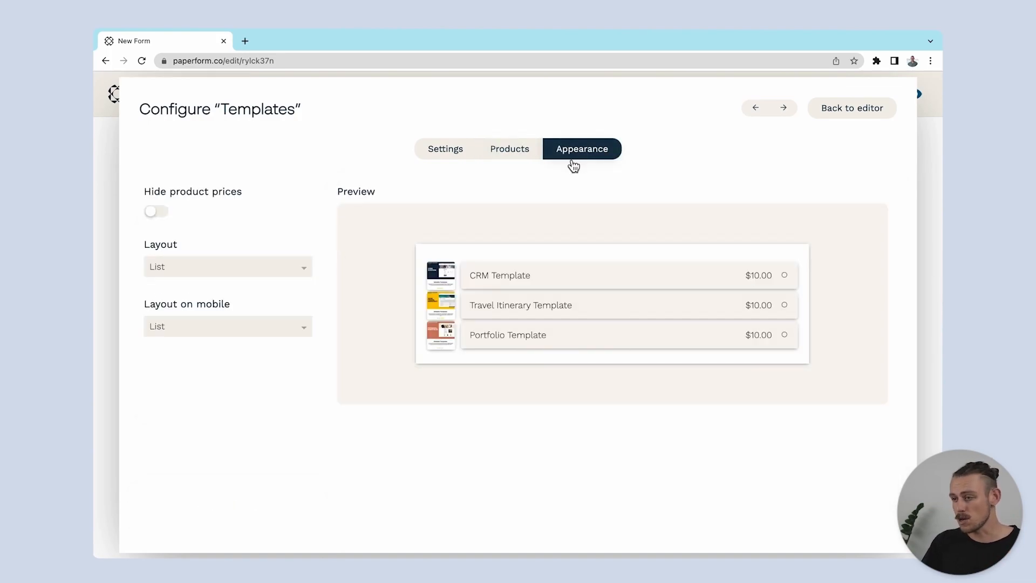
{"action": "left_click", "coordinate": [298, 267]}
{"action": "left_click", "coordinate": [294, 306]}
{"action": "left_click", "coordinate": [298, 266]}
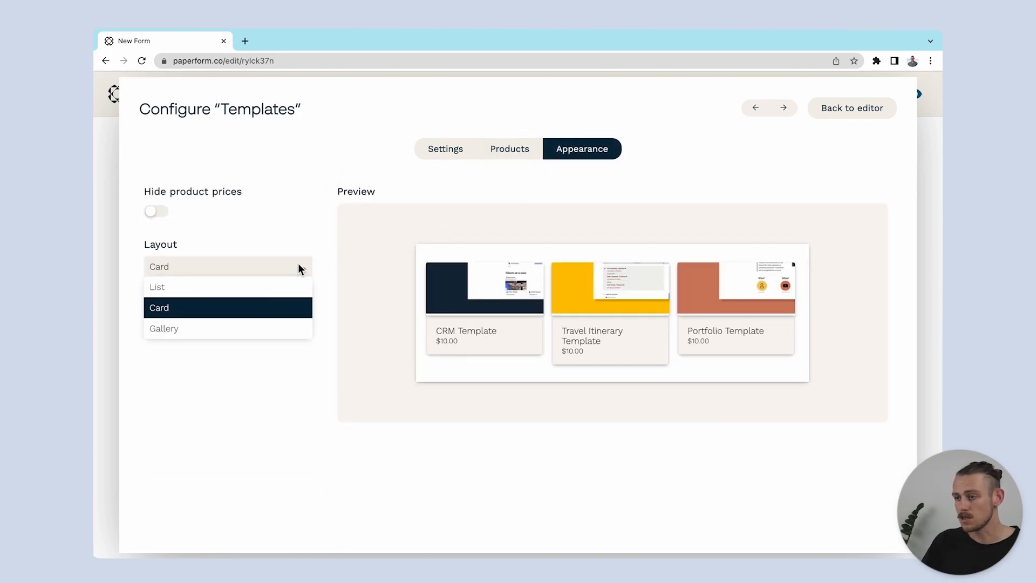
{"action": "left_click", "coordinate": [287, 328]}
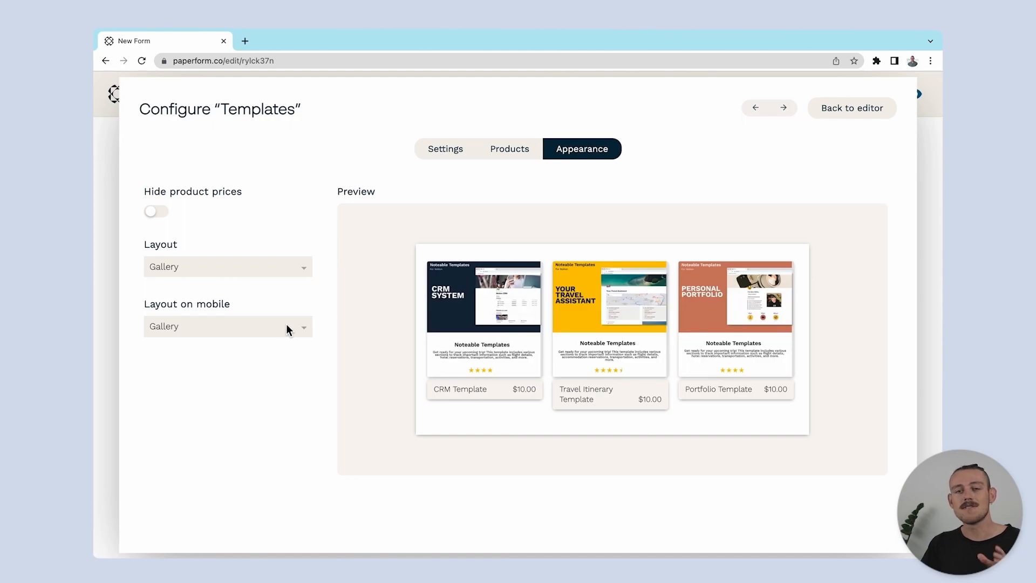
Allow buying more than one product in the Templates question, return to the editor and save the form
{"action": "left_click", "coordinate": [432, 153]}
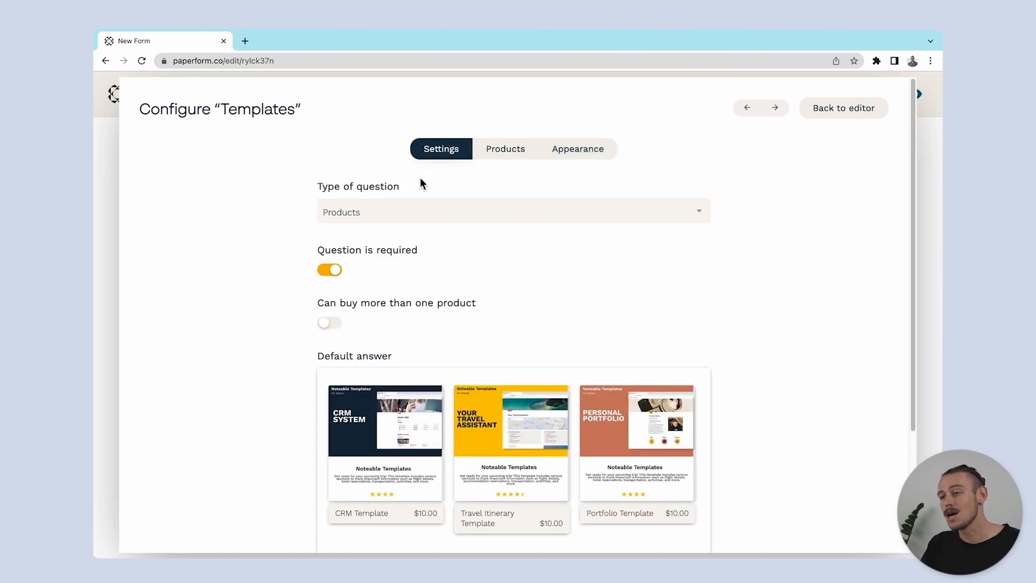
{"action": "left_click", "coordinate": [332, 325]}
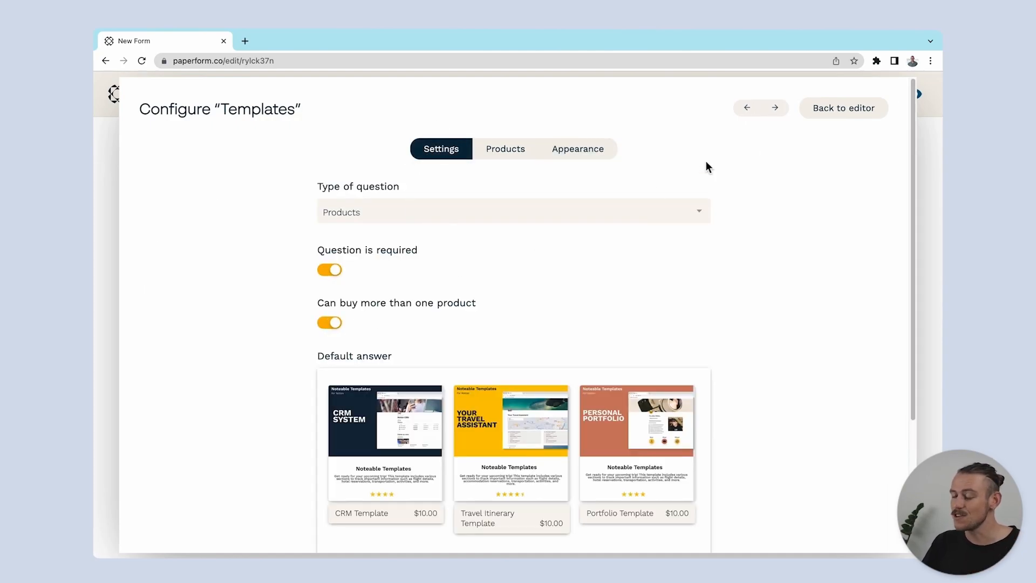
{"action": "left_click", "coordinate": [818, 115]}
{"action": "left_click", "coordinate": [826, 95]}
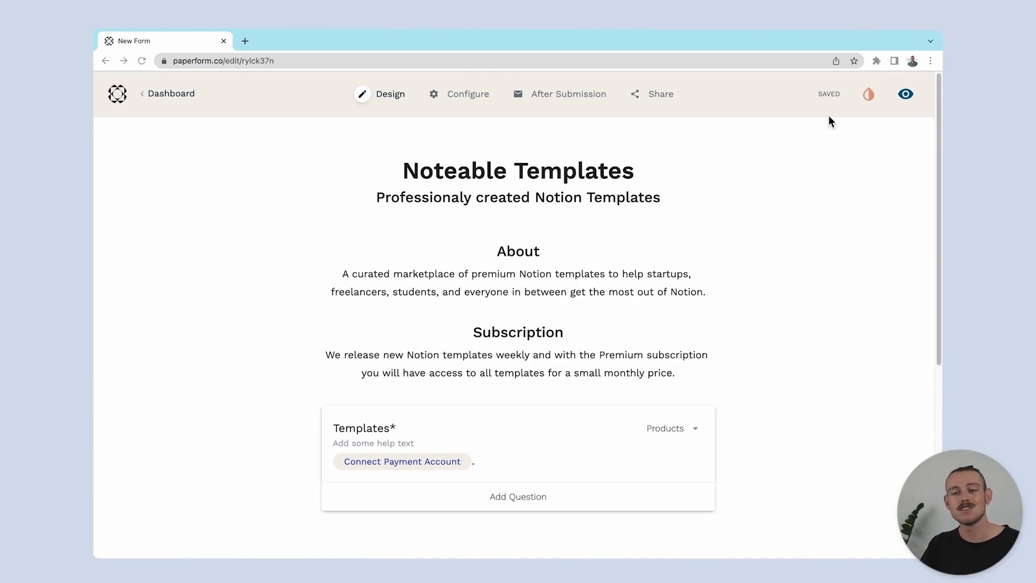
In the payment settings, check the Stripe connection option and set the form's payment account to Gypsyrascal (stripe - live)
{"action": "mouse_move", "coordinate": [465, 100]}
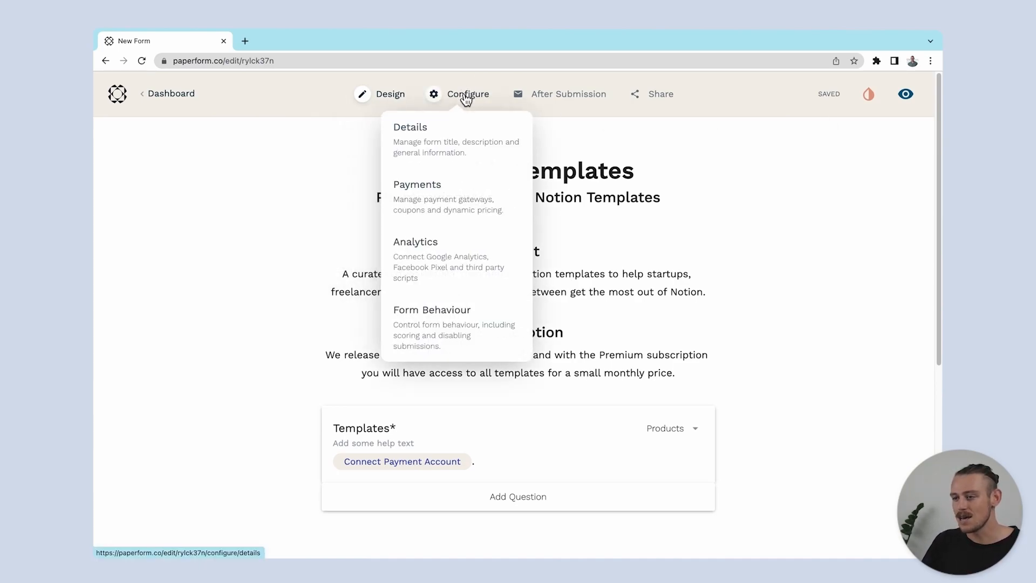
{"action": "left_click", "coordinate": [486, 185]}
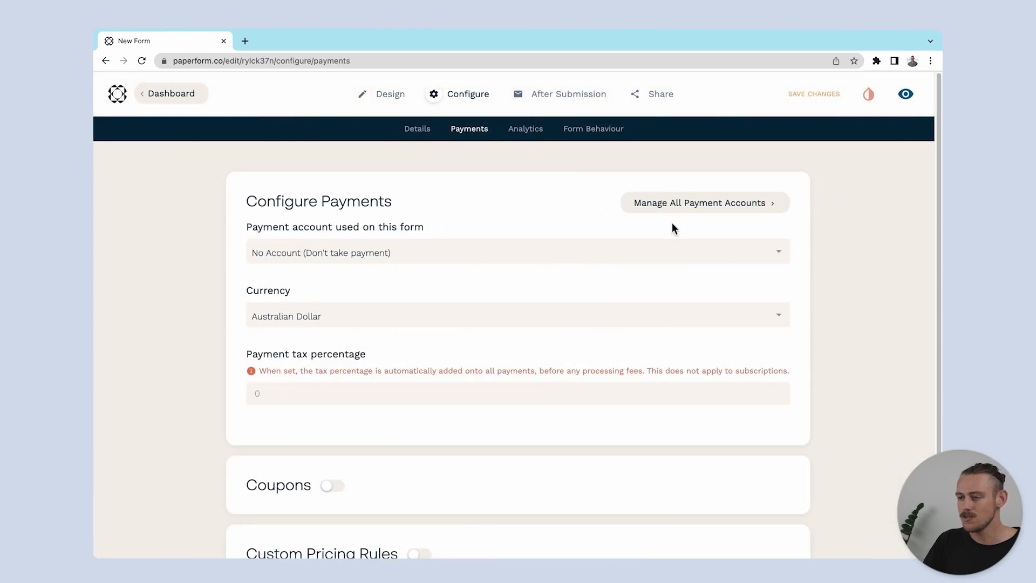
{"action": "left_click", "coordinate": [719, 210]}
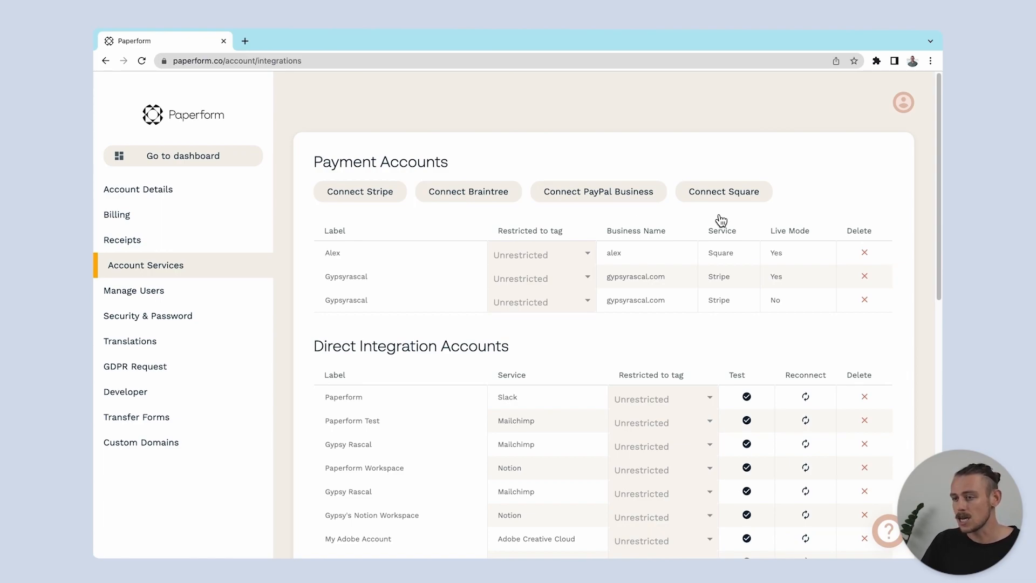
{"action": "left_click", "coordinate": [378, 197]}
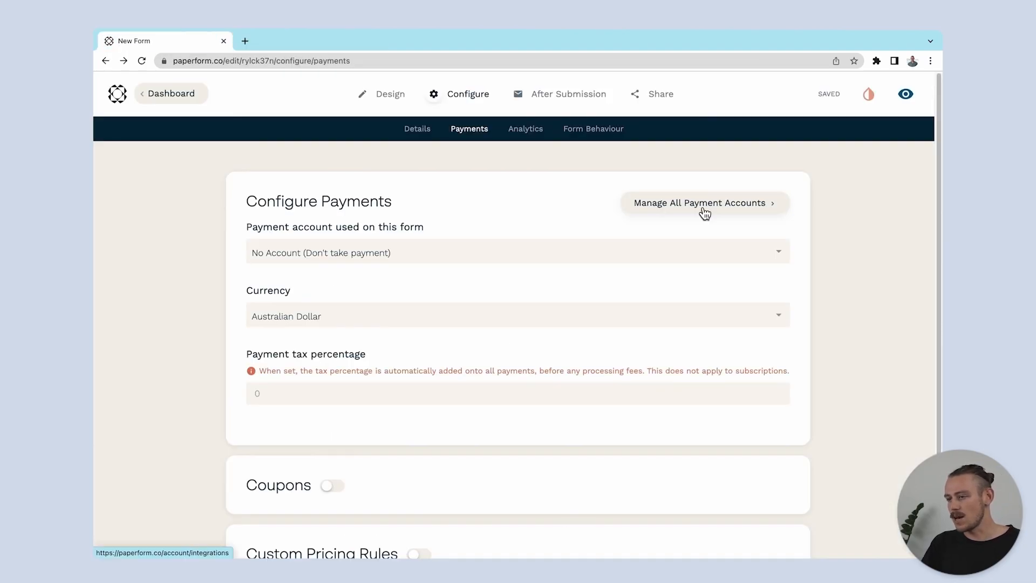
{"action": "left_click", "coordinate": [705, 252]}
{"action": "left_click", "coordinate": [681, 318]}
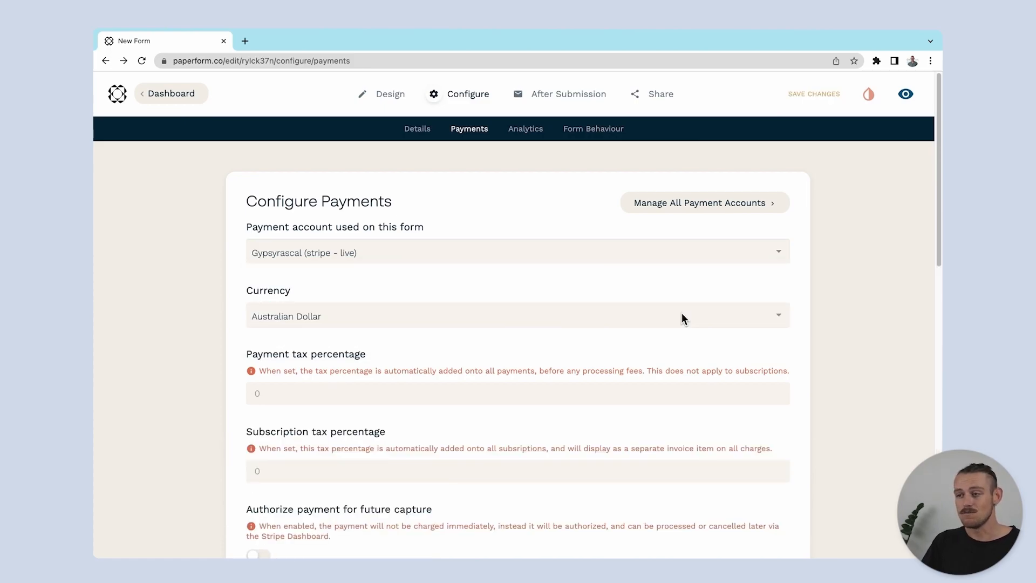
Preview the live form, enlarge the Portfolio Template product image, and return to the form editor
{"action": "left_click", "coordinate": [391, 94]}
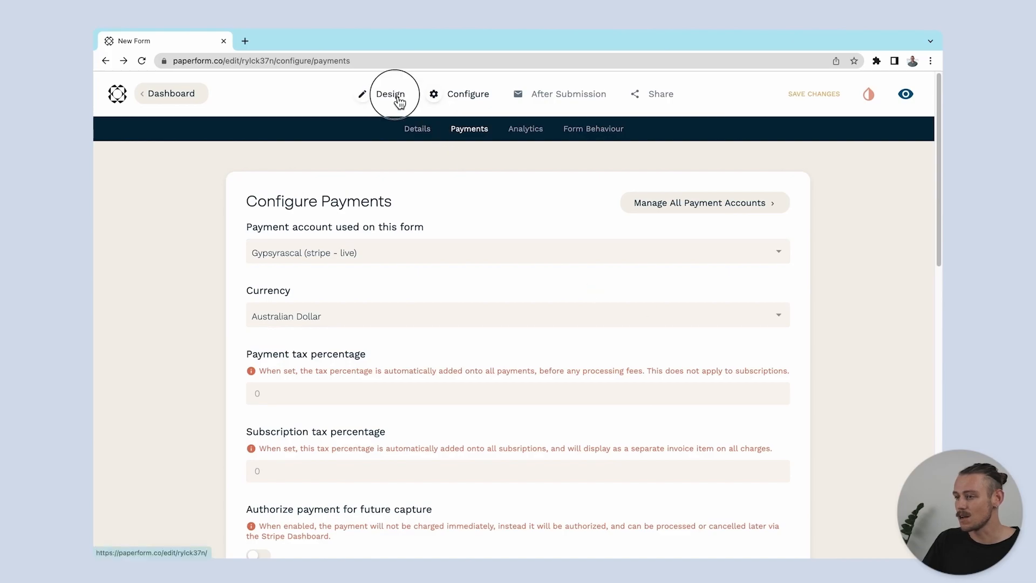
{"action": "left_click", "coordinate": [904, 93]}
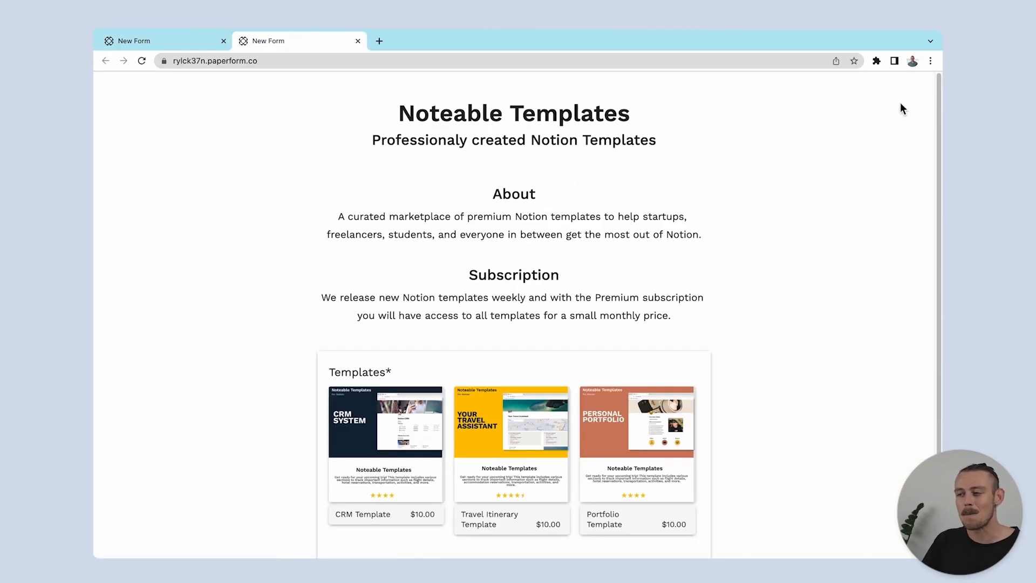
{"action": "scroll", "coordinate": [825, 237], "scroll_direction": "down", "scroll_amount": 3}
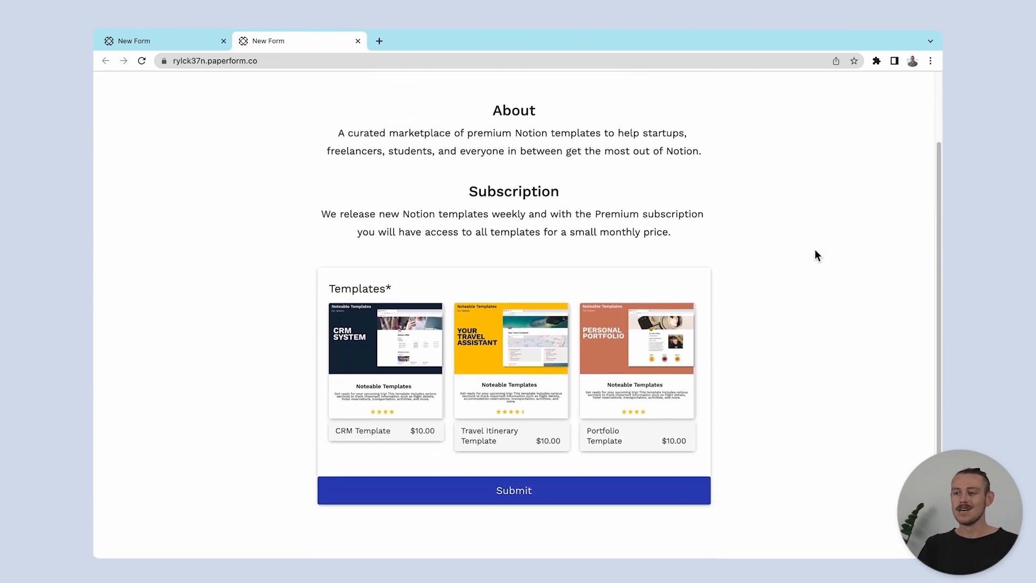
{"action": "left_click", "coordinate": [636, 357]}
{"action": "left_click", "coordinate": [684, 319]}
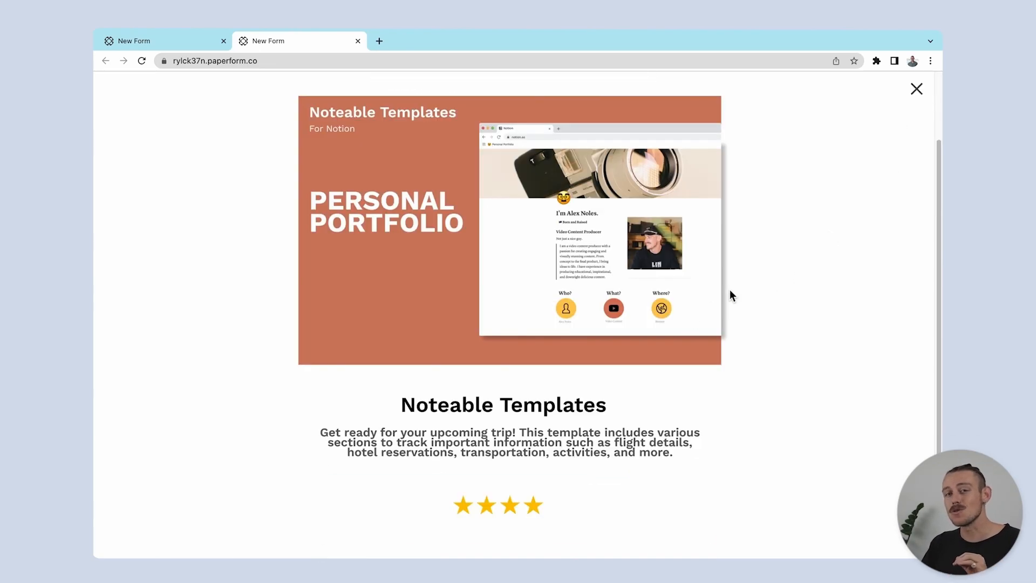
{"action": "left_click", "coordinate": [916, 89]}
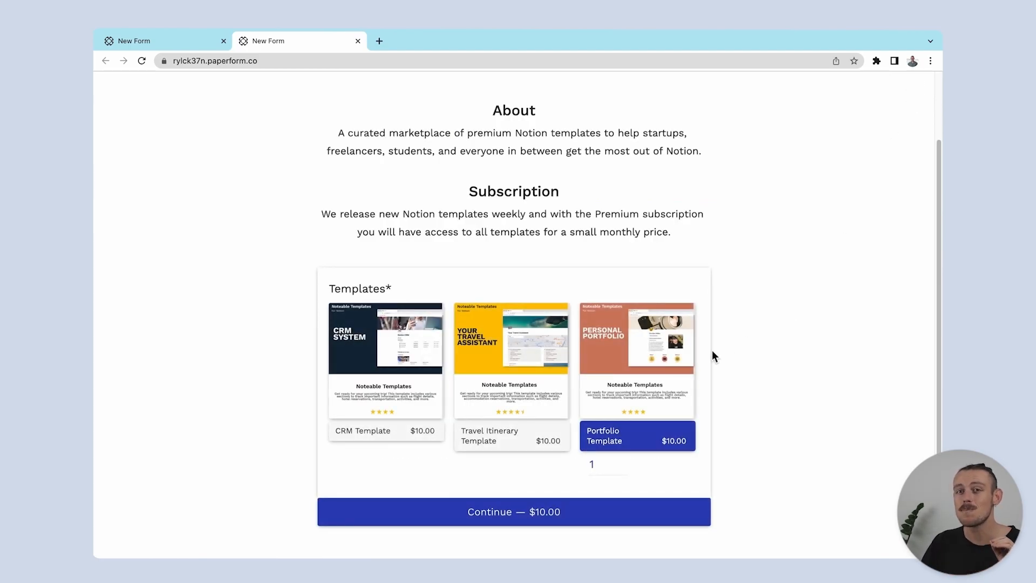
{"action": "left_click", "coordinate": [358, 40]}
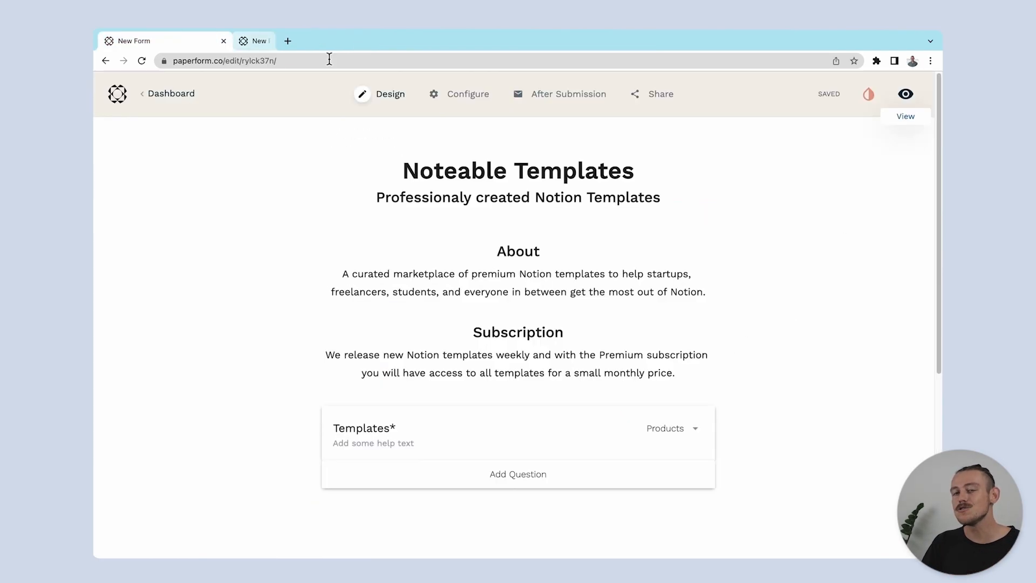
Add a question named "Subscription" below the Templates question and make it a Subscriptions question
{"action": "left_click", "coordinate": [449, 481]}
{"action": "type", "text": "Subscription"}
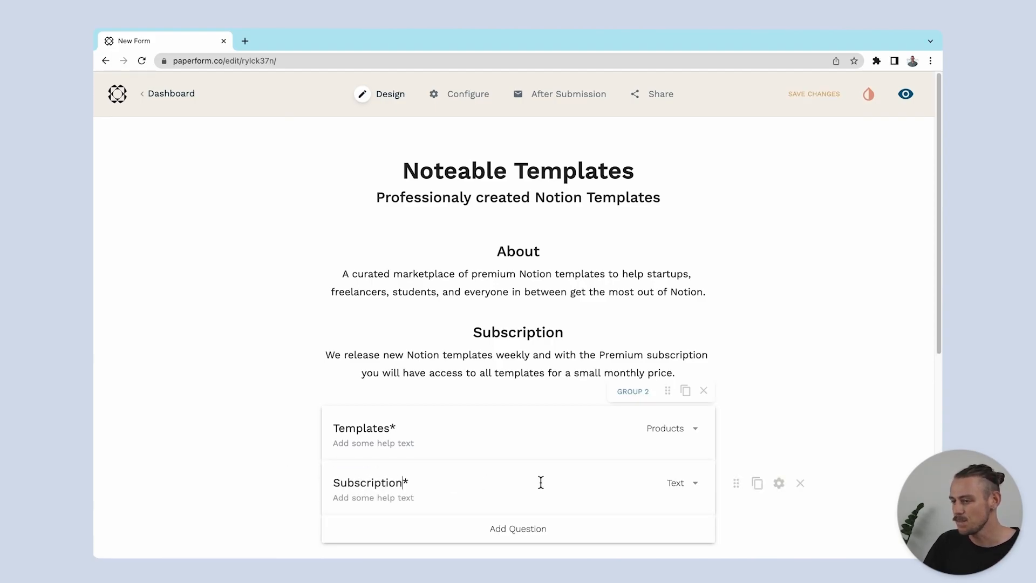
{"action": "left_click", "coordinate": [678, 484]}
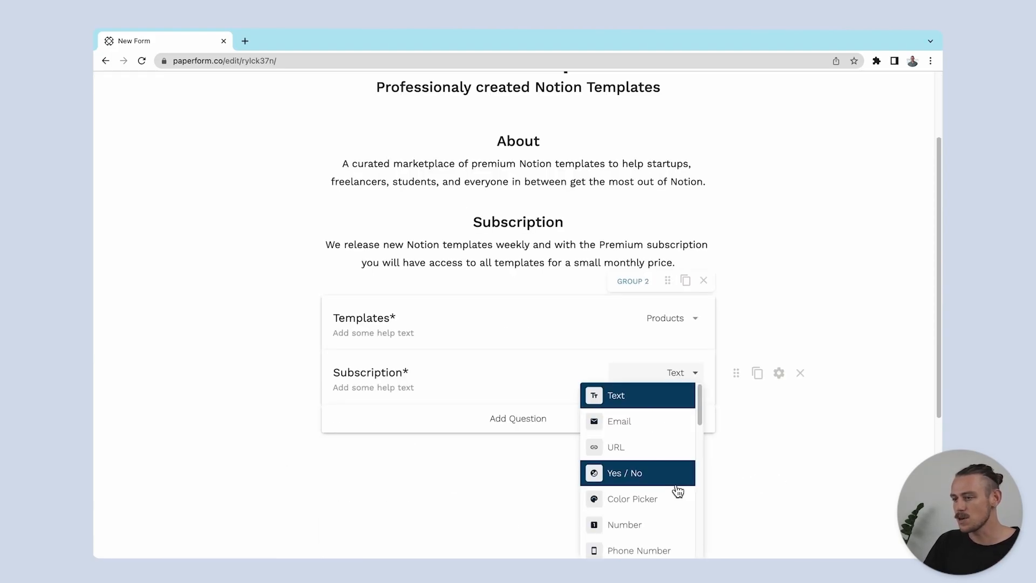
{"action": "type", "text": "subs"}
{"action": "left_click", "coordinate": [673, 400]}
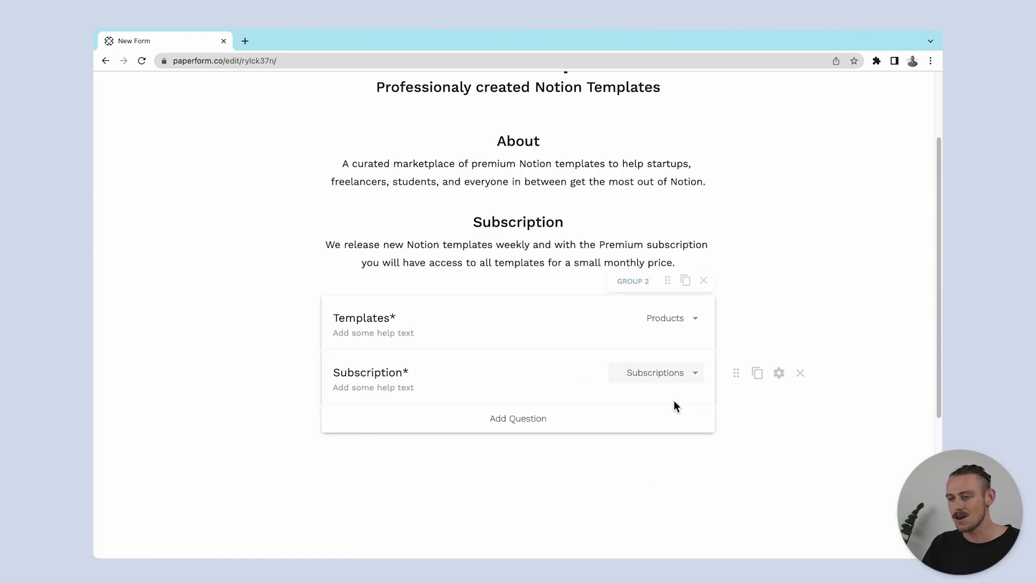
Select the Notion Templates Subscription plan for the Subscription question and return to the editor
{"action": "left_click", "coordinate": [779, 372]}
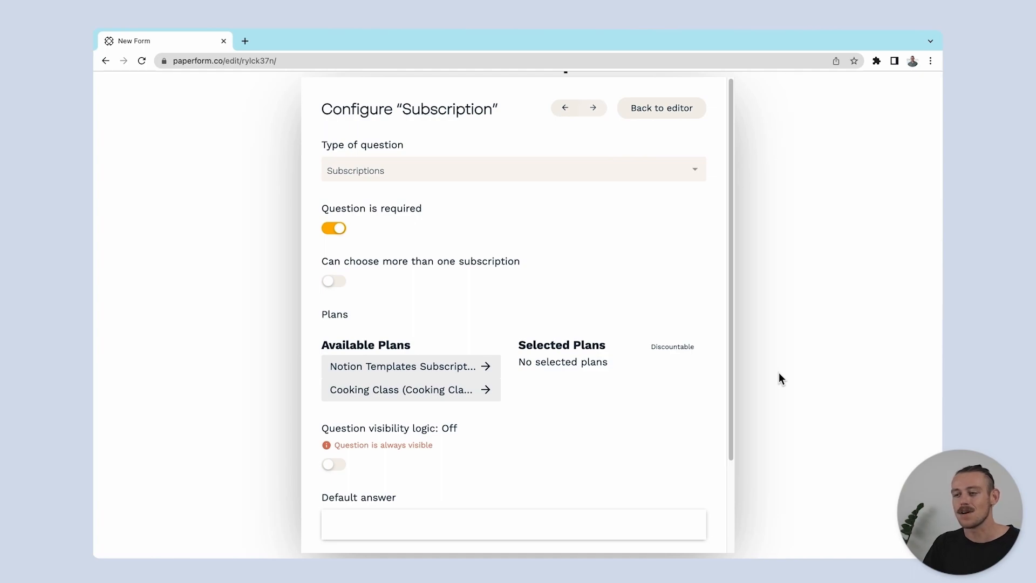
{"action": "left_click", "coordinate": [470, 368]}
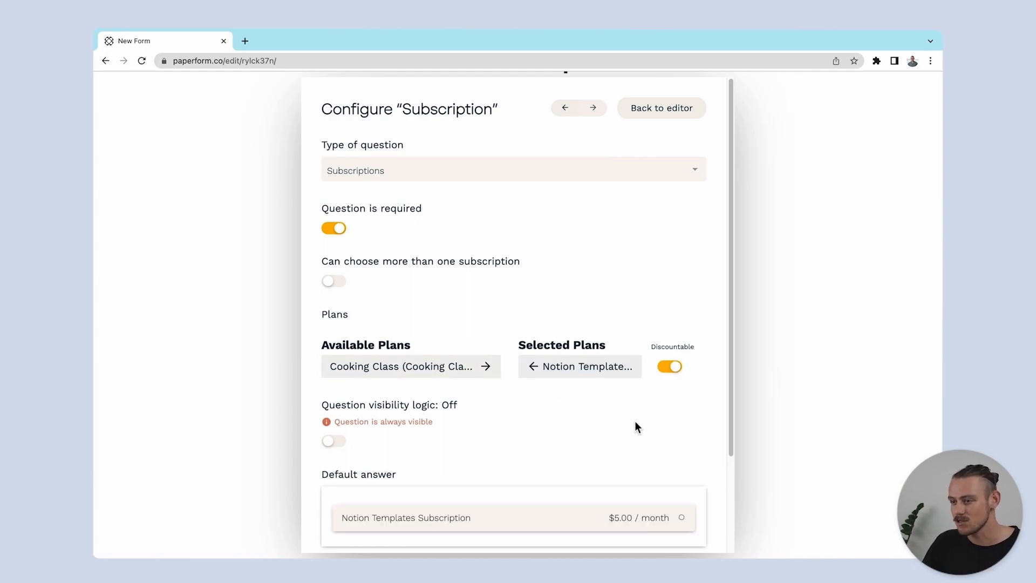
{"action": "scroll", "coordinate": [634, 426], "scroll_direction": "down", "scroll_amount": 3}
{"action": "left_click", "coordinate": [800, 450]}
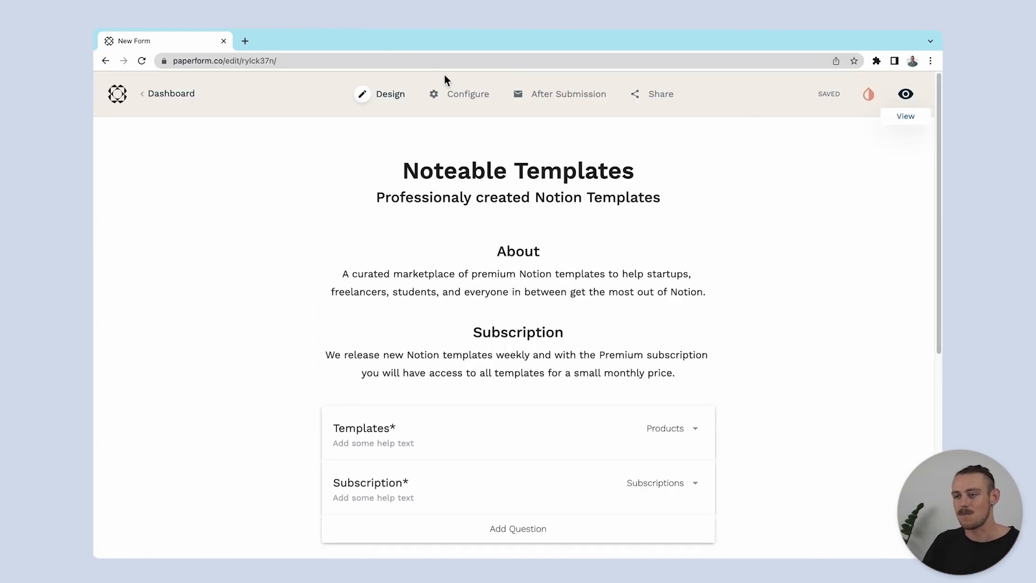
Create a custom after-submission email addressed to the answer of the "What is your email?" question
{"action": "mouse_move", "coordinate": [555, 104]}
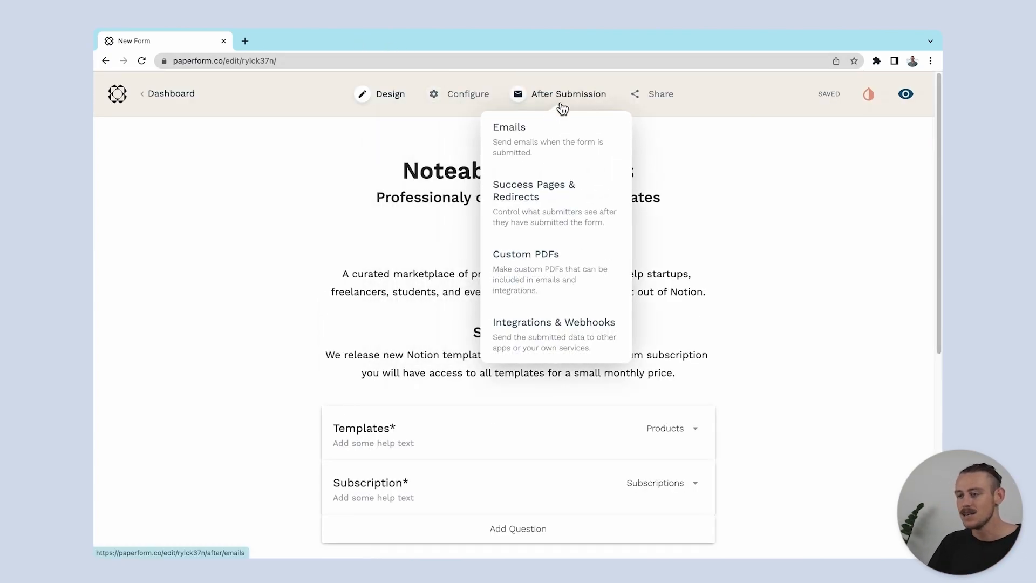
{"action": "left_click", "coordinate": [576, 134]}
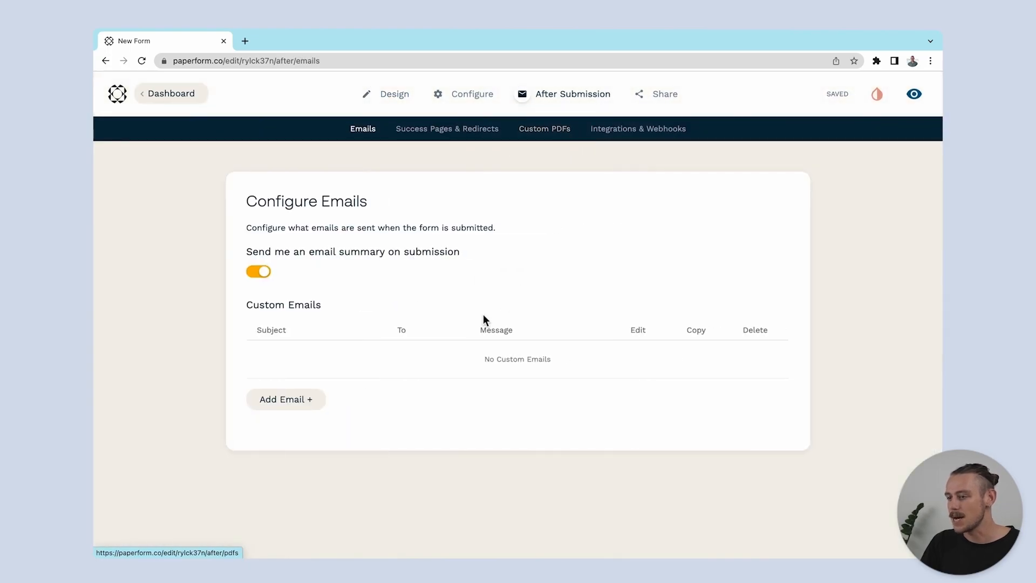
{"action": "left_click", "coordinate": [322, 404]}
{"action": "left_click", "coordinate": [507, 236]}
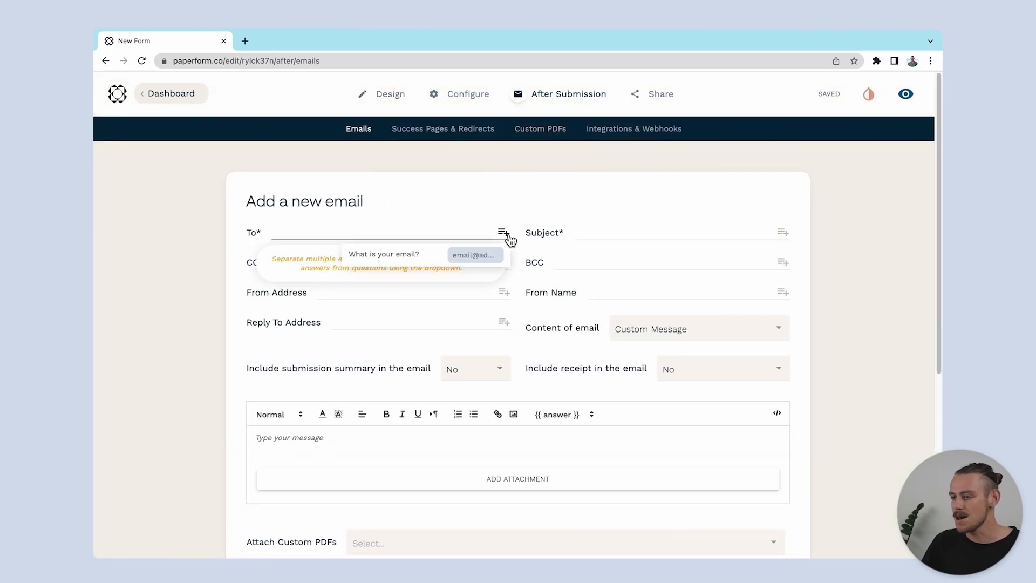
{"action": "left_click", "coordinate": [428, 263]}
Set the email subject to "Thank you {{ bfric }} for your order!", with the form answer inserted as a placeholder
{"action": "left_click", "coordinate": [641, 234]}
{"action": "type", "text": "Thank you"}
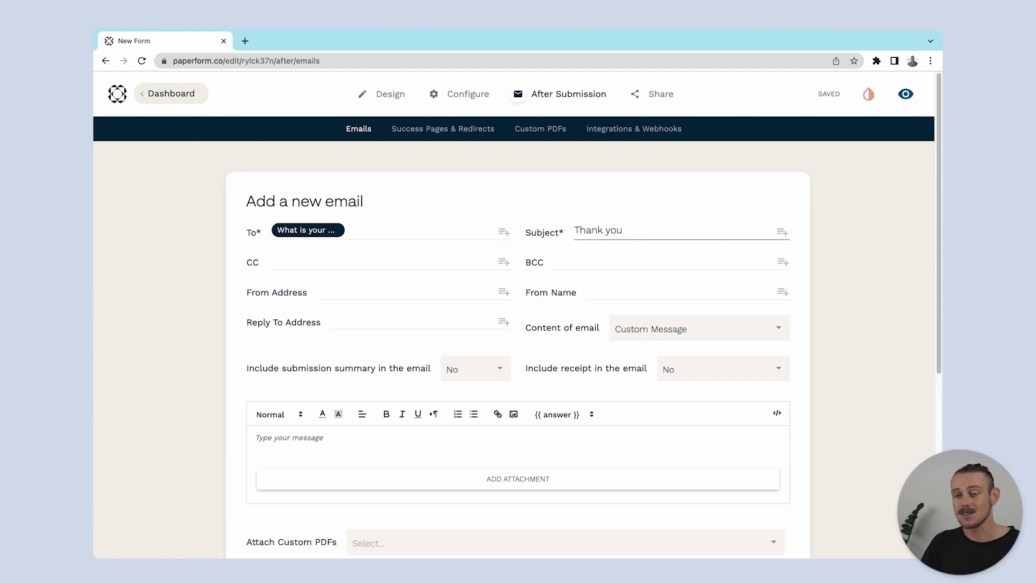
{"action": "left_click", "coordinate": [782, 232]}
{"action": "left_click", "coordinate": [741, 320]}
{"action": "type", "text": "for your order!"}
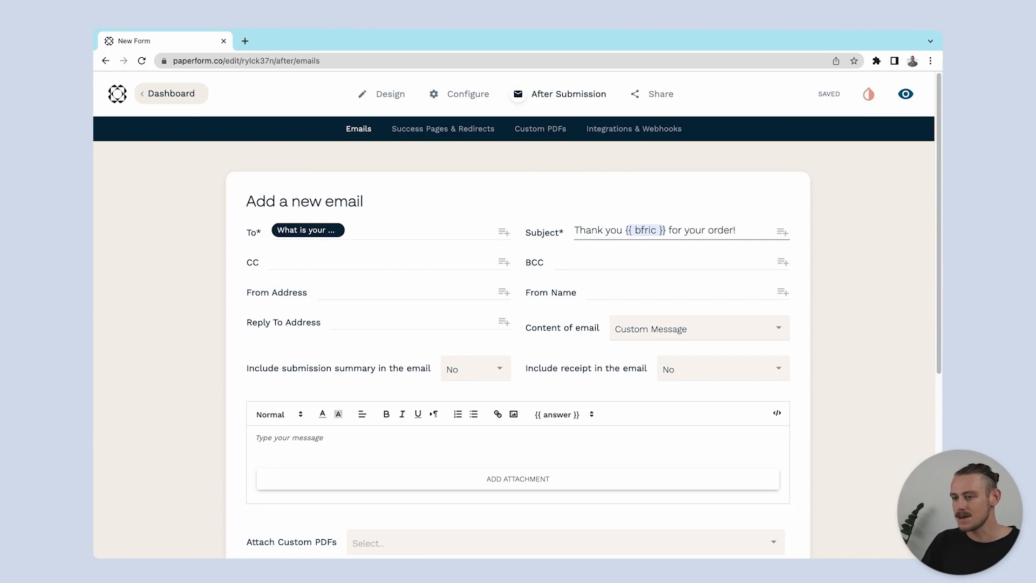
Include the receipt in the email and write the message "You can find your template here."
{"action": "left_click", "coordinate": [741, 370]}
{"action": "left_click", "coordinate": [726, 402]}
{"action": "left_click", "coordinate": [555, 457]}
{"action": "type", "text": "You can"}
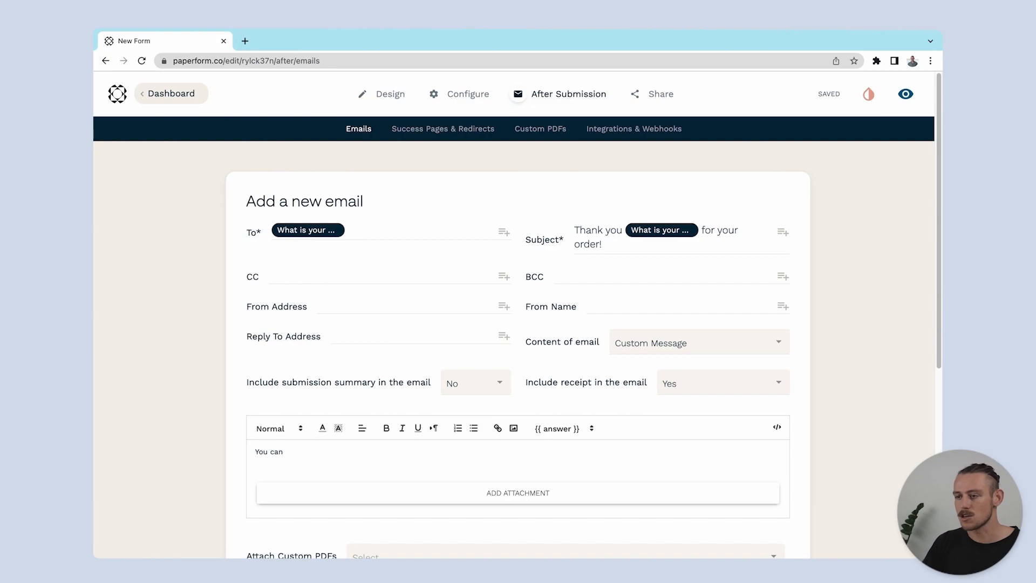
{"action": "type", "text": " find your template here."}
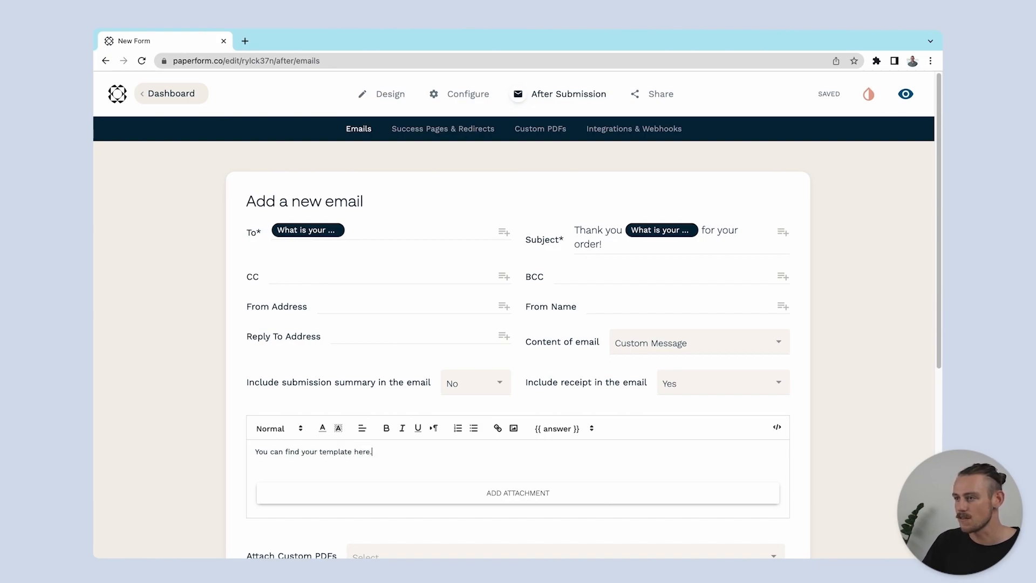
Link the word "here." in the message to the copied template URL
{"action": "left_click_drag", "start_coordinate": [395, 452], "coordinate": [352, 451]}
{"action": "left_click", "coordinate": [497, 428]}
{"action": "key", "text": "super+v"}
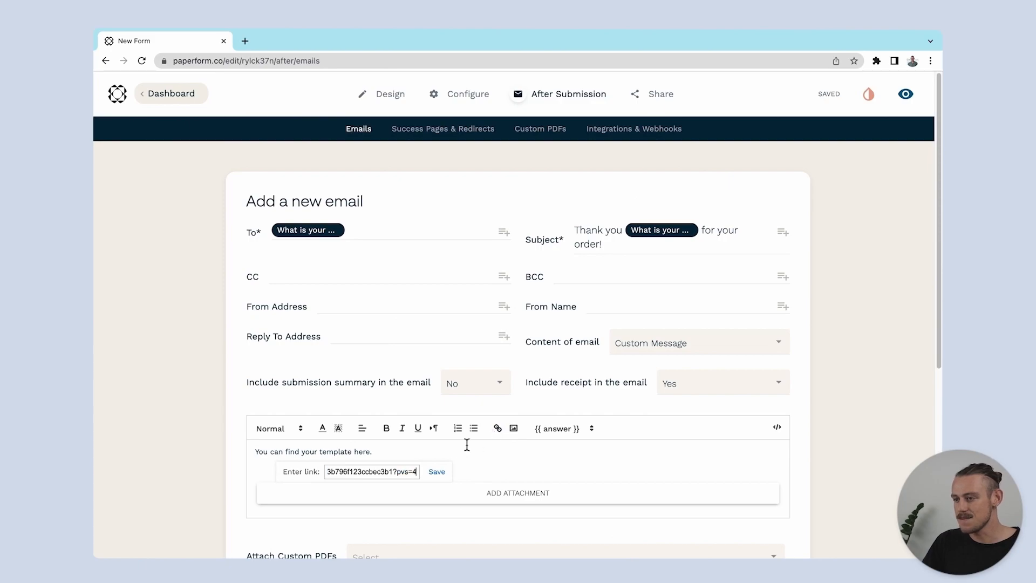
{"action": "left_click", "coordinate": [436, 471]}
Finish the message with the separate lines "Thank you!" and "Noteable templates."
{"action": "left_click", "coordinate": [414, 454]}
{"action": "key", "text": "Return"}
{"action": "type", "text": "Thank "}
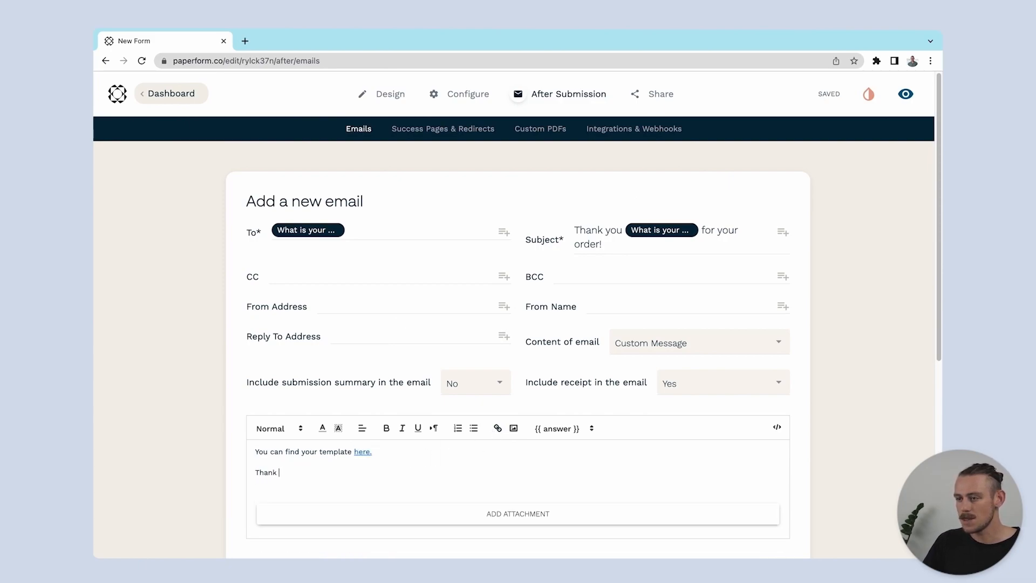
{"action": "type", "text": "you!"}
{"action": "key", "text": "Return"}
{"action": "type", "text": "No"}
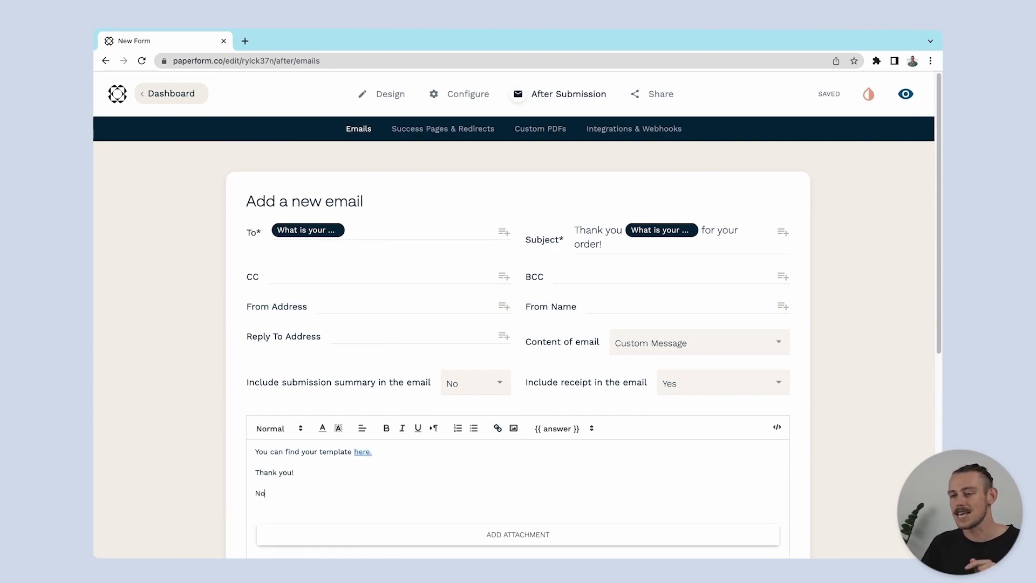
{"action": "type", "text": "teable templates."}
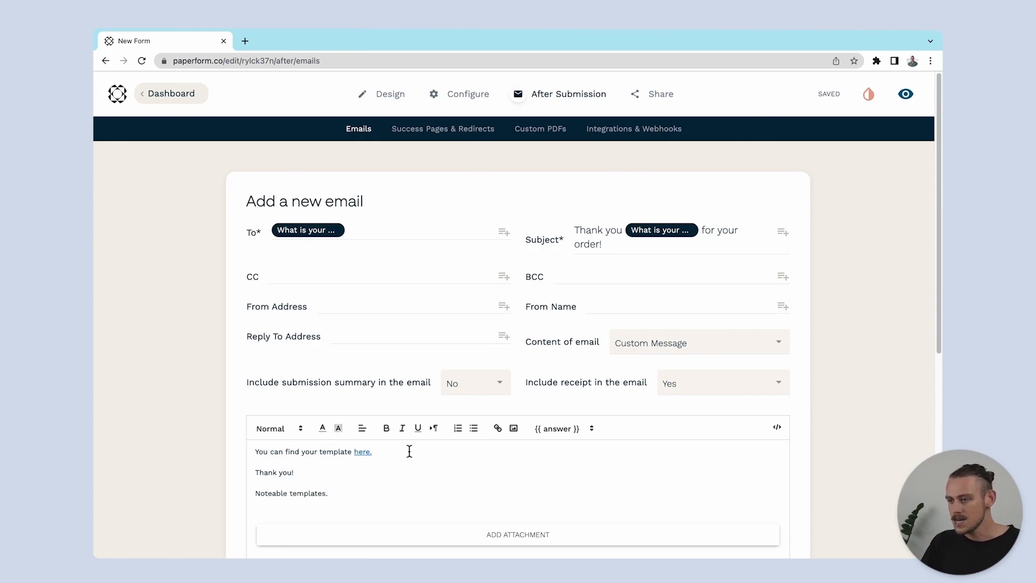
Turn on email logic with the condition Templates is CRM Template, and add the email to the form
{"action": "scroll", "coordinate": [412, 451], "scroll_direction": "down", "scroll_amount": 5}
{"action": "left_click", "coordinate": [259, 474]}
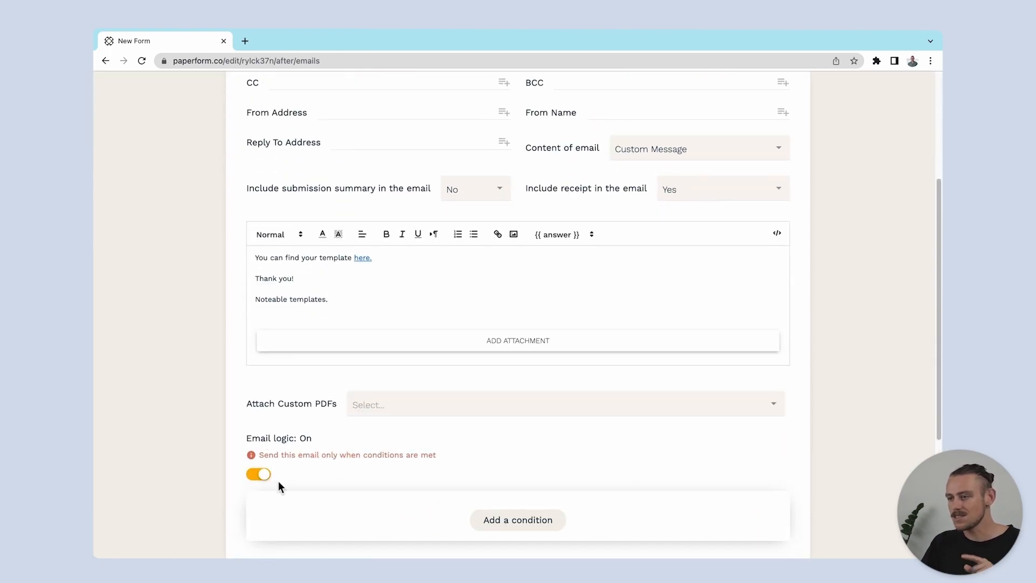
{"action": "left_click", "coordinate": [515, 521]}
{"action": "scroll", "coordinate": [540, 507], "scroll_direction": "down", "scroll_amount": 1}
{"action": "left_click", "coordinate": [571, 480]}
{"action": "left_click", "coordinate": [558, 500]}
{"action": "left_click", "coordinate": [619, 488]}
{"action": "left_click", "coordinate": [677, 510]}
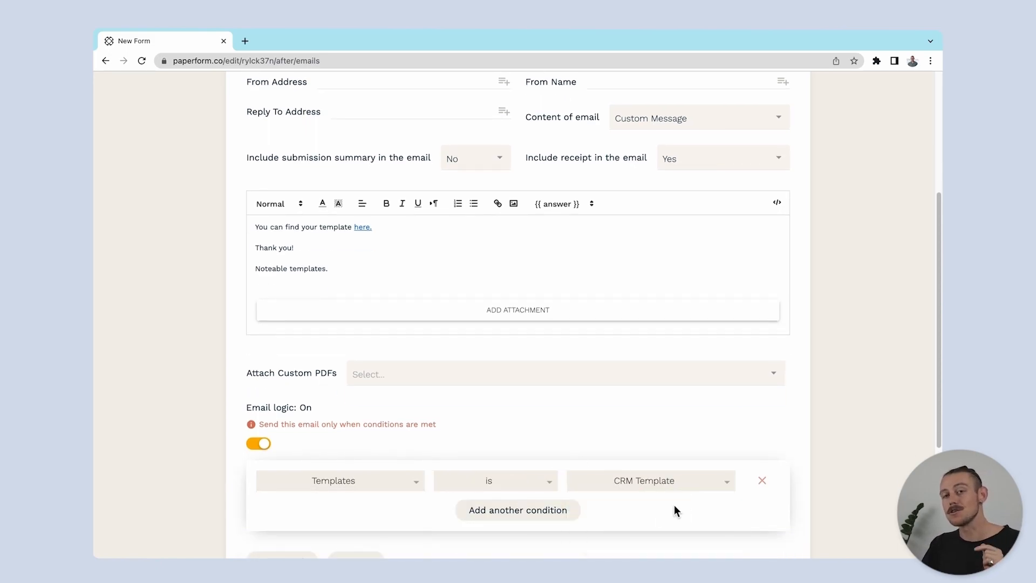
{"action": "scroll", "coordinate": [675, 509], "scroll_direction": "down", "scroll_amount": 2}
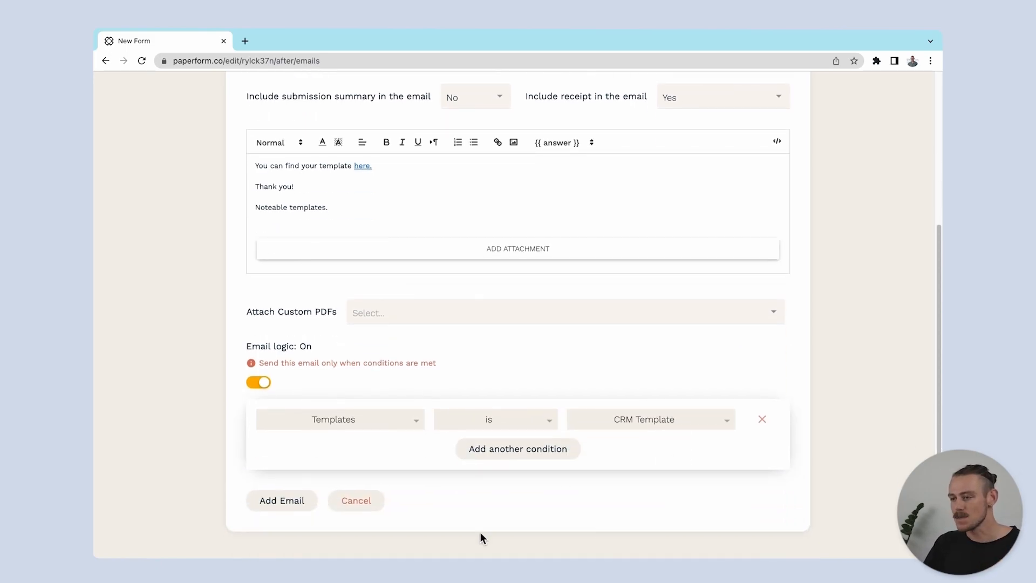
{"action": "left_click", "coordinate": [289, 506]}
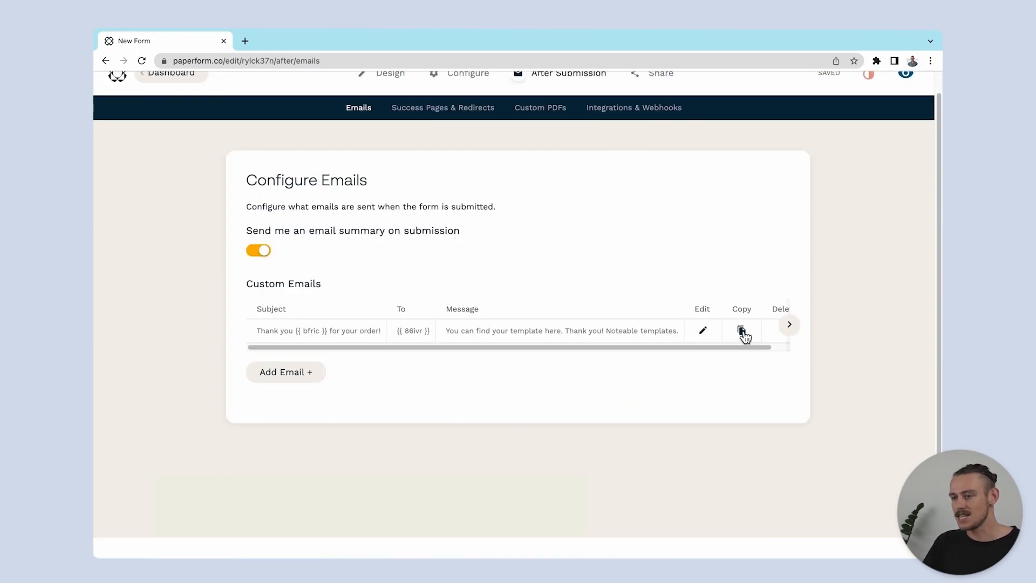
Duplicate the custom email and set the copy's condition to Templates is Travel Itinerary Template
{"action": "left_click", "coordinate": [742, 332]}
{"action": "scroll", "coordinate": [739, 328], "scroll_direction": "down", "scroll_amount": 5}
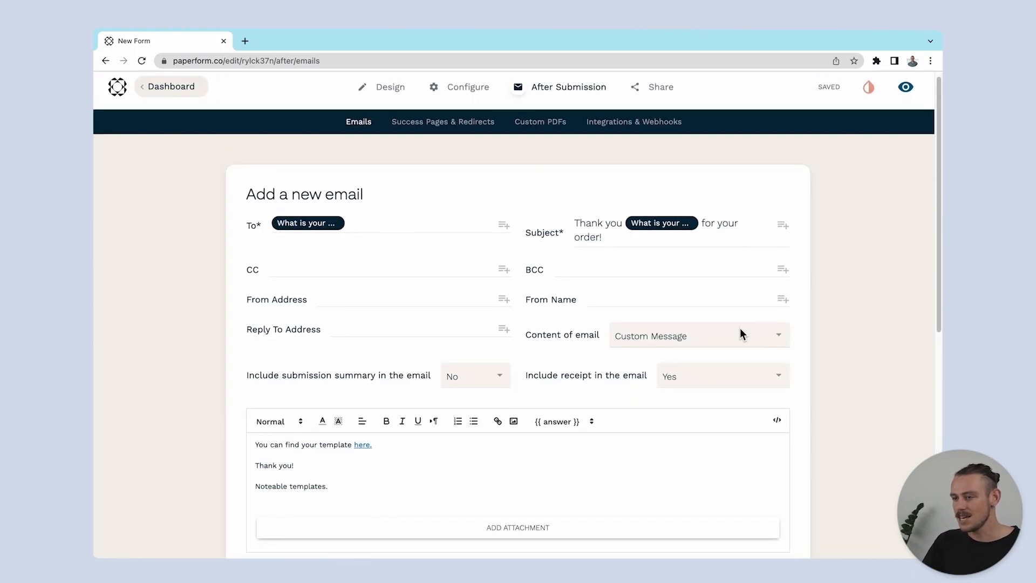
{"action": "left_click", "coordinate": [712, 488]}
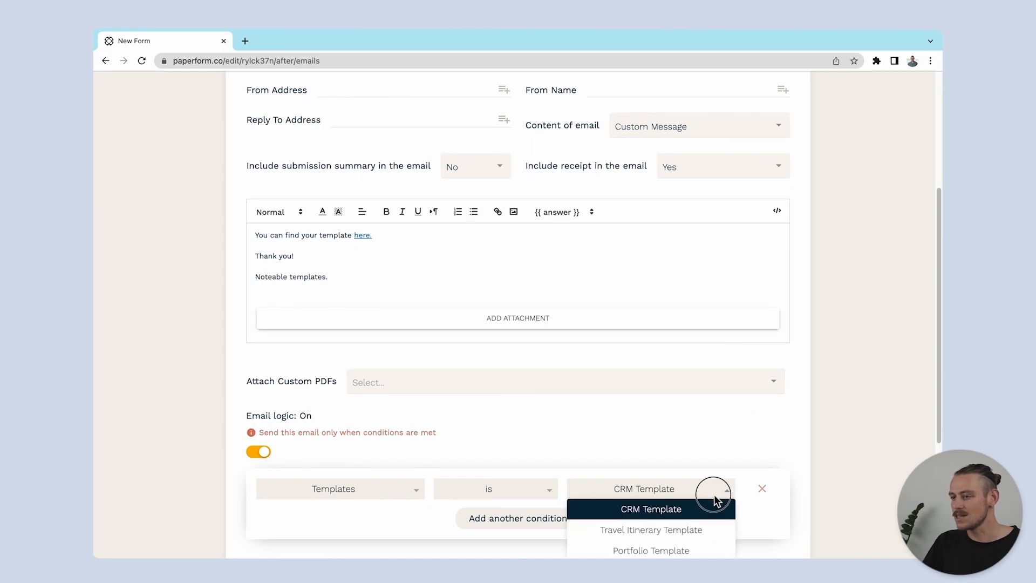
{"action": "left_click", "coordinate": [712, 529]}
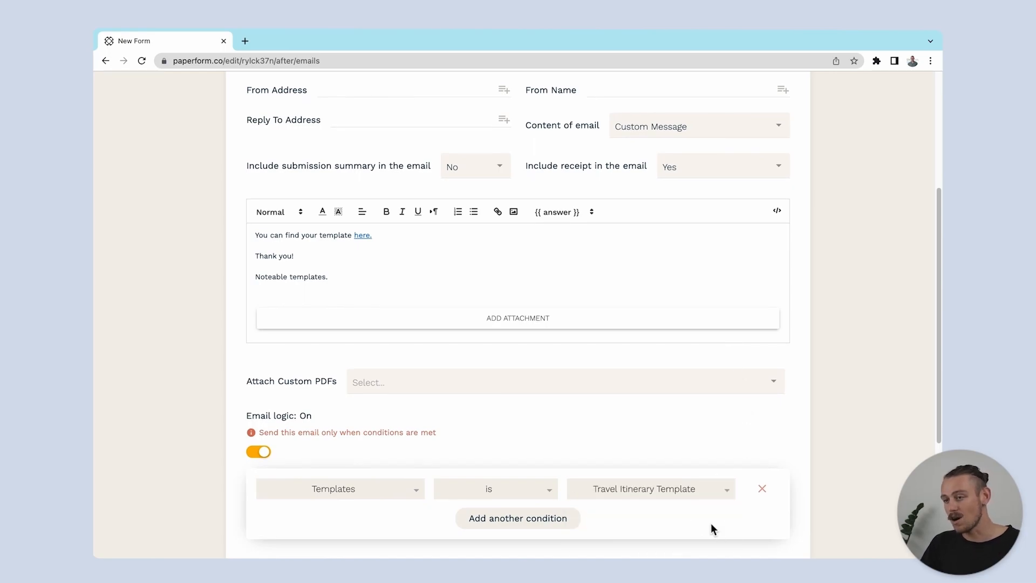
Replace the link on "here." in the copied email with another pasted template URL, and add the email
{"action": "left_click_drag", "start_coordinate": [373, 236], "coordinate": [356, 238]}
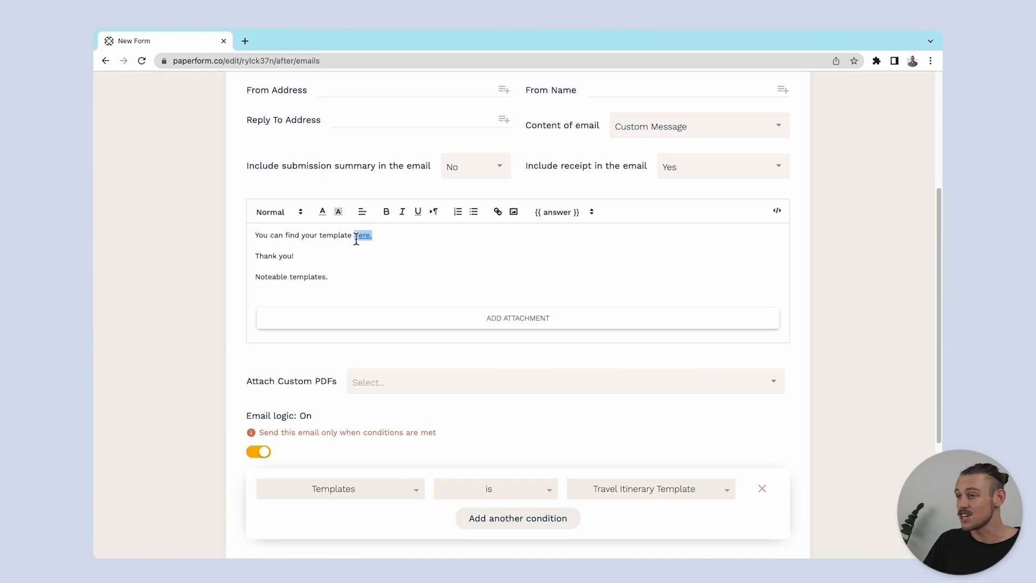
{"action": "left_click", "coordinate": [497, 212]}
{"action": "key", "text": "super+v"}
{"action": "left_click", "coordinate": [440, 256]}
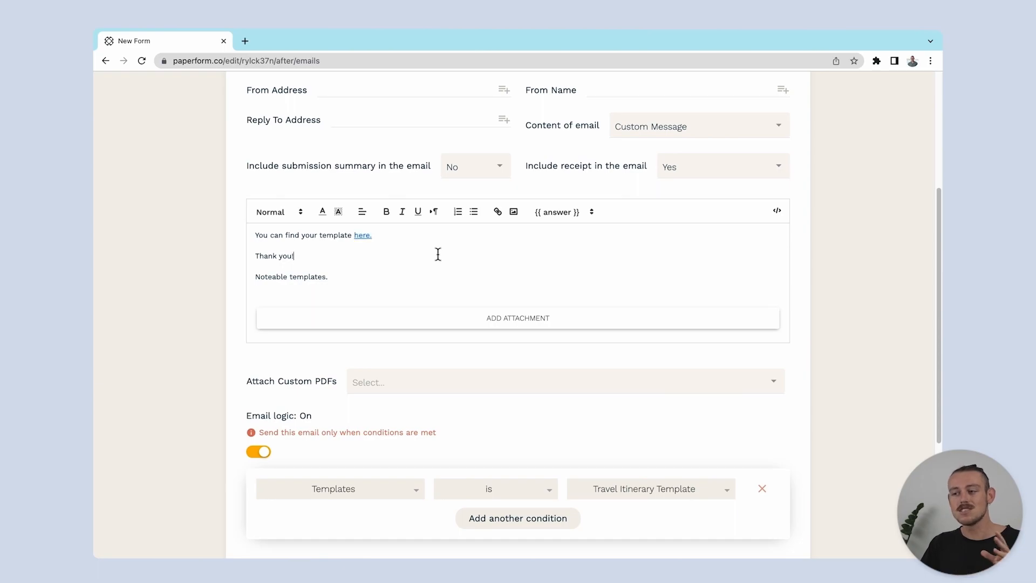
{"action": "scroll", "coordinate": [437, 254], "scroll_direction": "down", "scroll_amount": 3}
{"action": "left_click", "coordinate": [289, 451]}
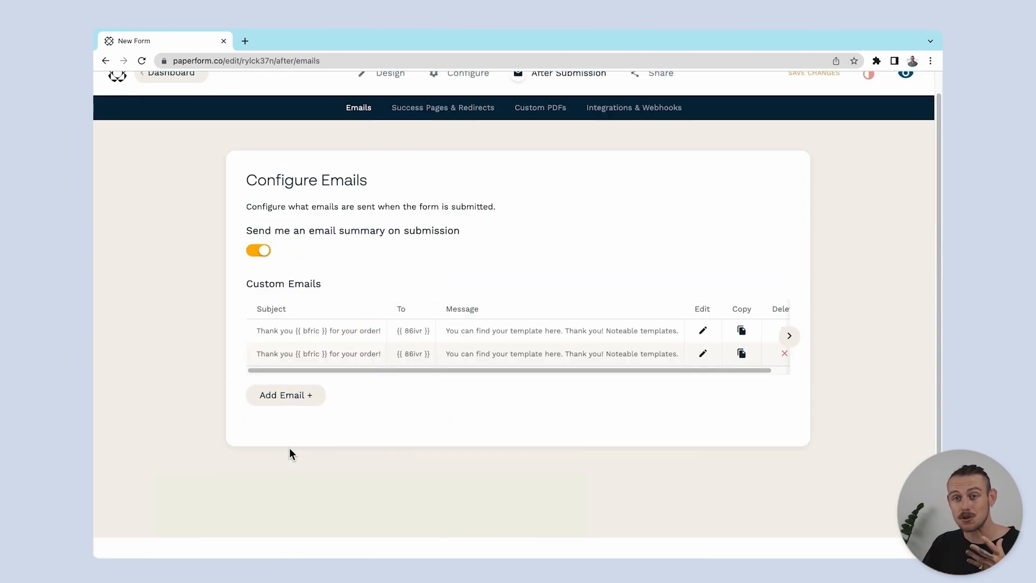